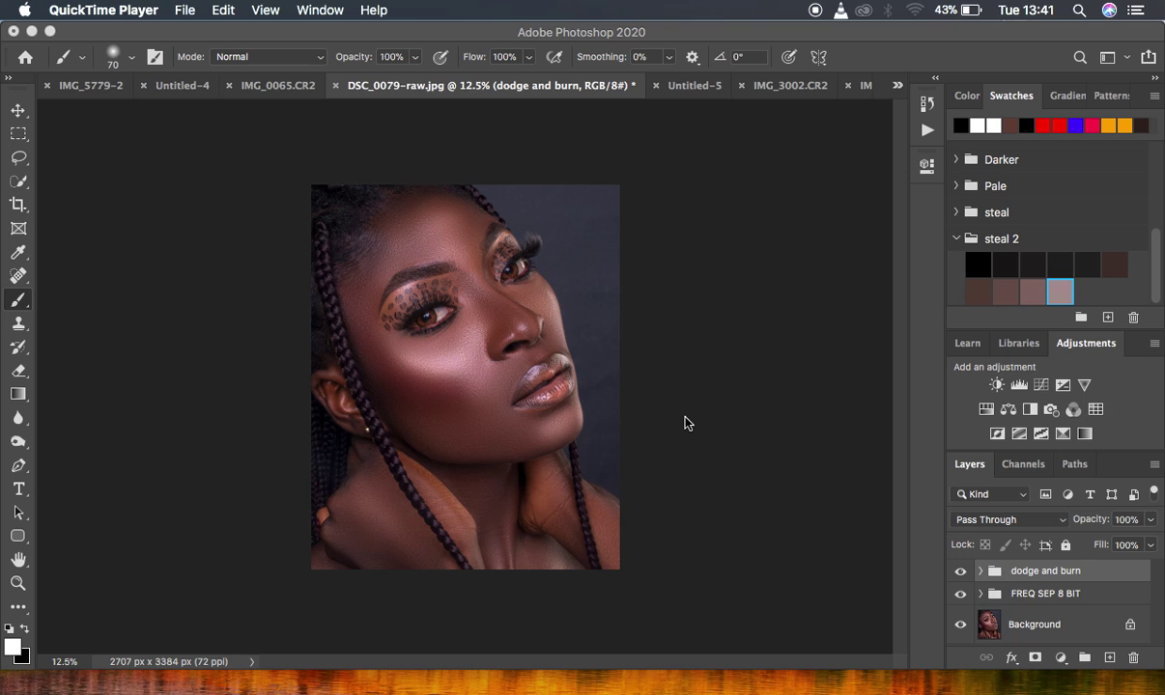
Step: Hide the 'dodge and burn' group with its eye icon in the Layers panel
click(960, 571)
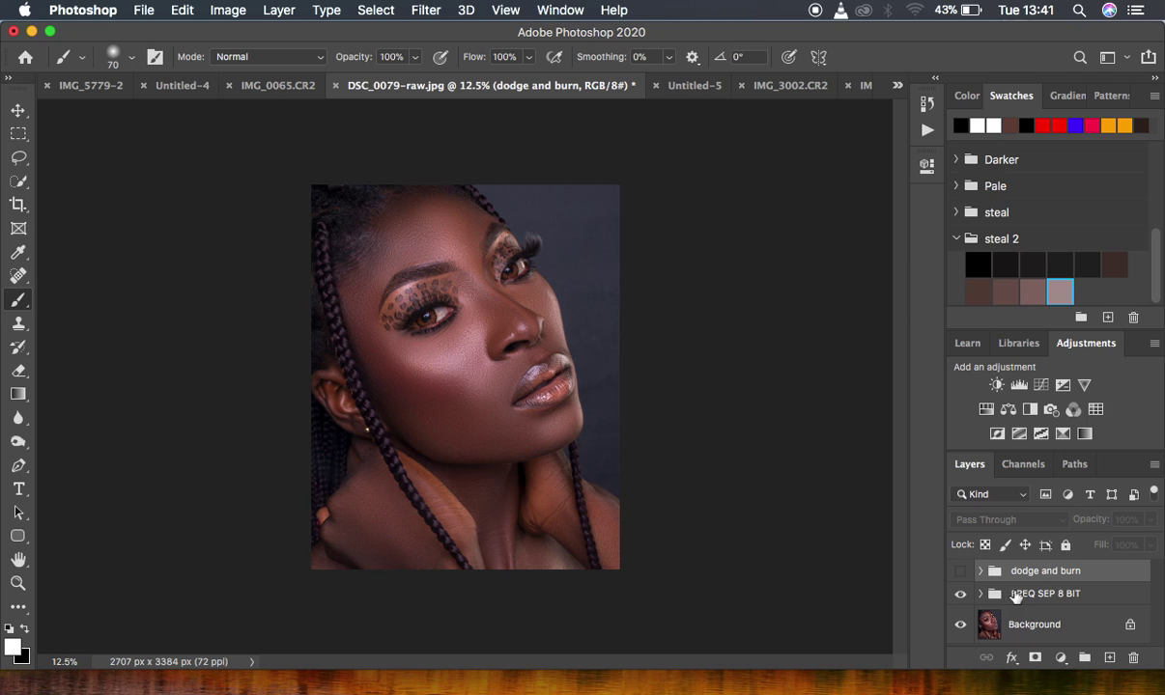
Step: Toggle the 'dodge and burn' group's visibility repeatedly to compare before and after
click(960, 571)
click(960, 571)
click(961, 573)
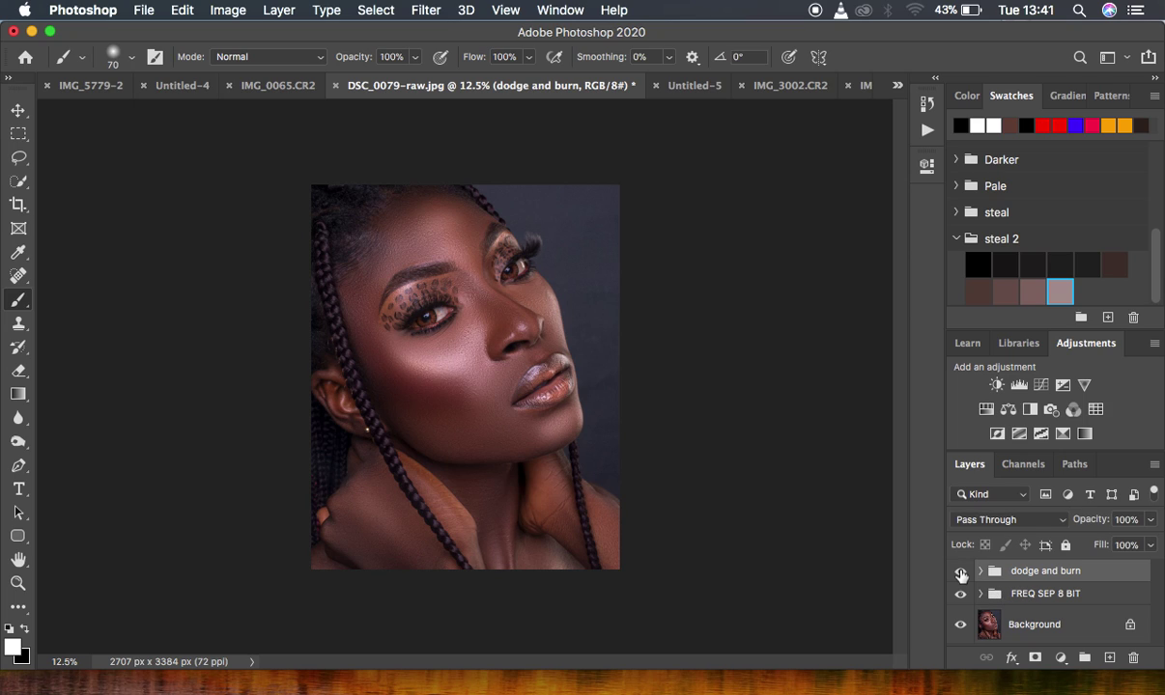
click(960, 573)
click(961, 573)
click(961, 574)
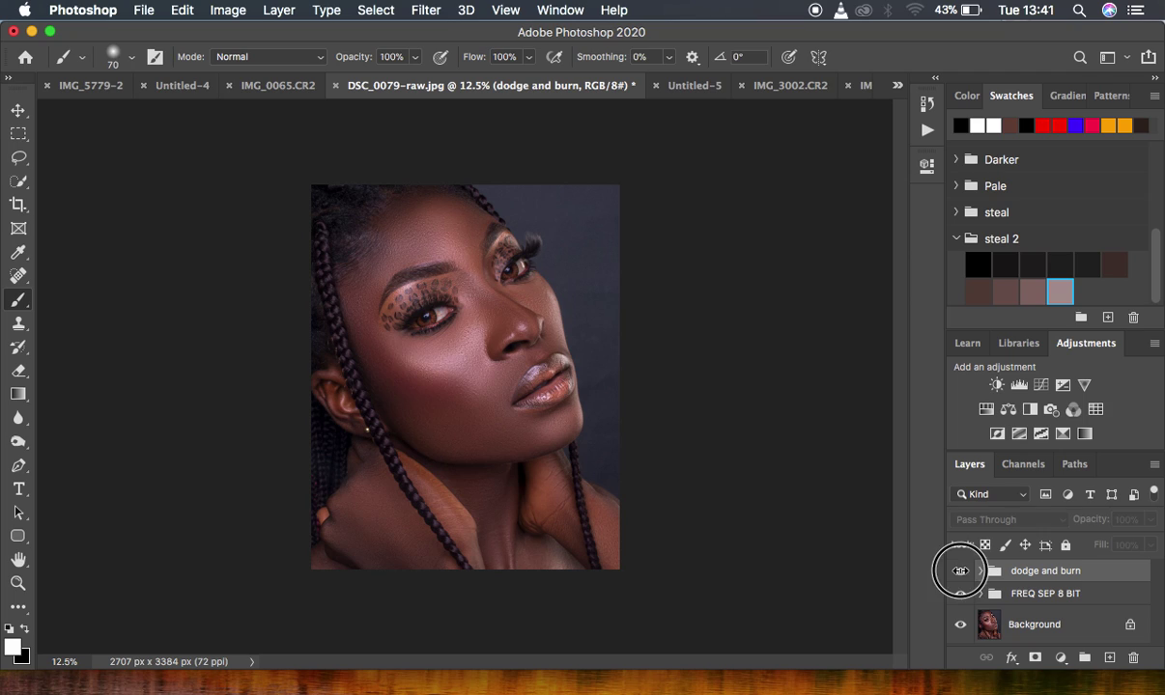
click(961, 573)
click(961, 573)
click(961, 574)
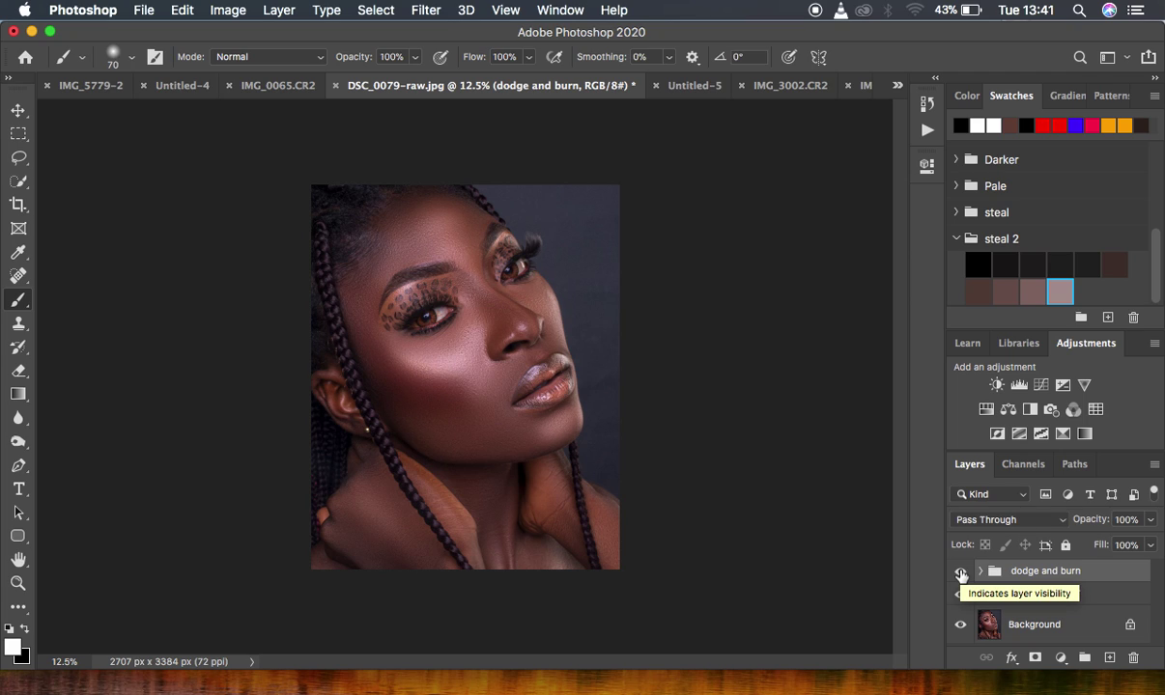
Step: Show the group once more, then delete the old 'dodge and burn' group
click(961, 574)
click(961, 573)
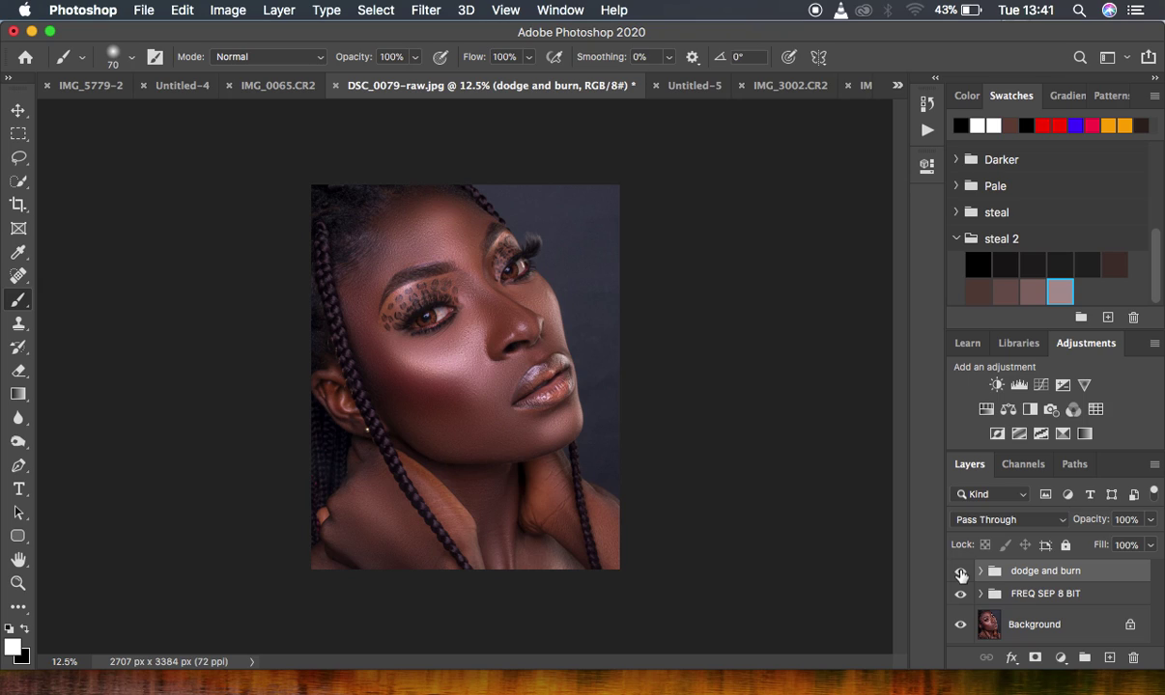
mouse_move(1051, 571)
mouse_down()
mouse_move(1095, 593)
mouse_move(1133, 657)
mouse_up()
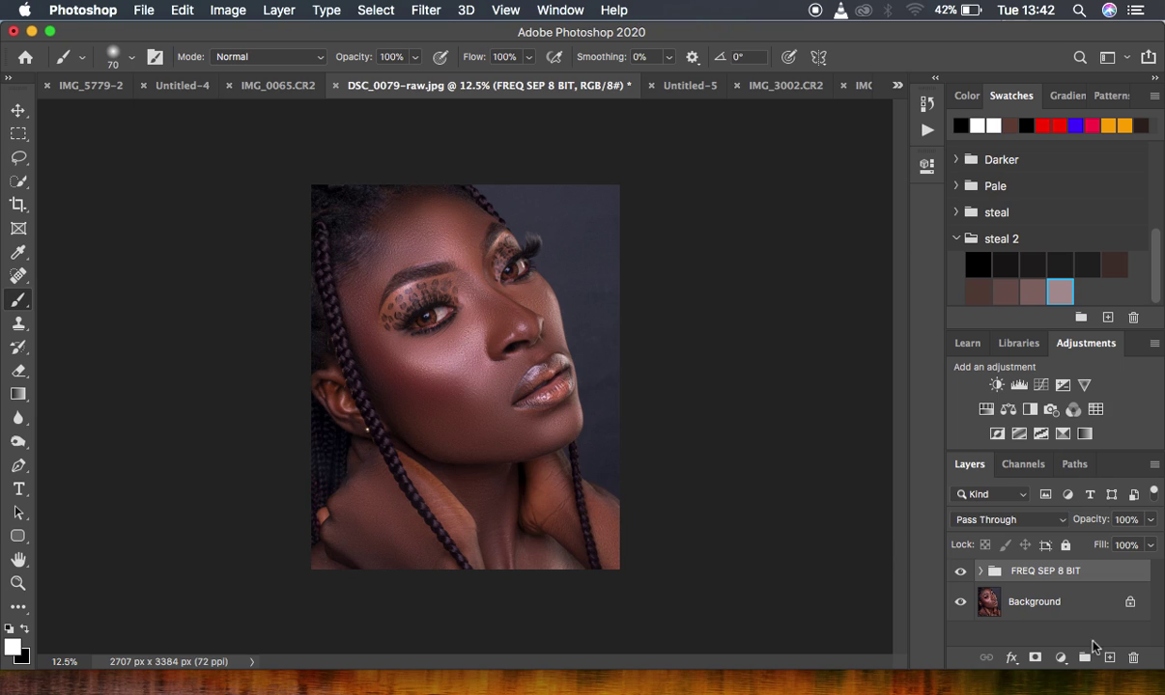
Step: Add a Curves layer brightened by raising the midpoint, with its mask inverted to black
click(1060, 658)
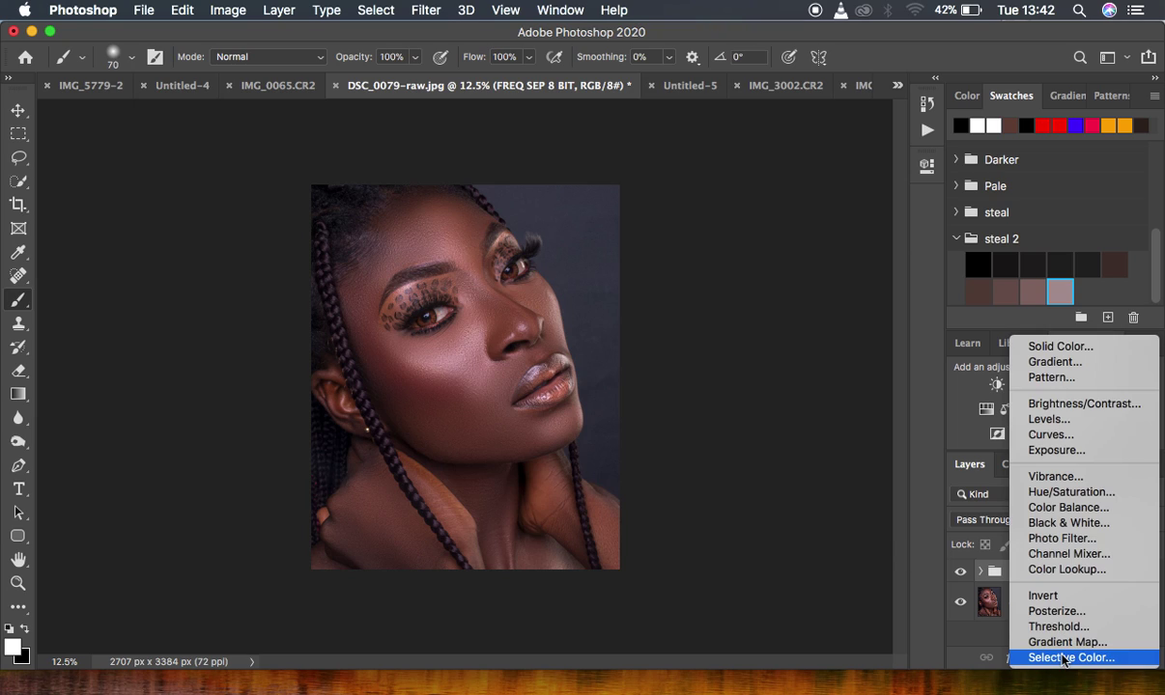
click(1067, 434)
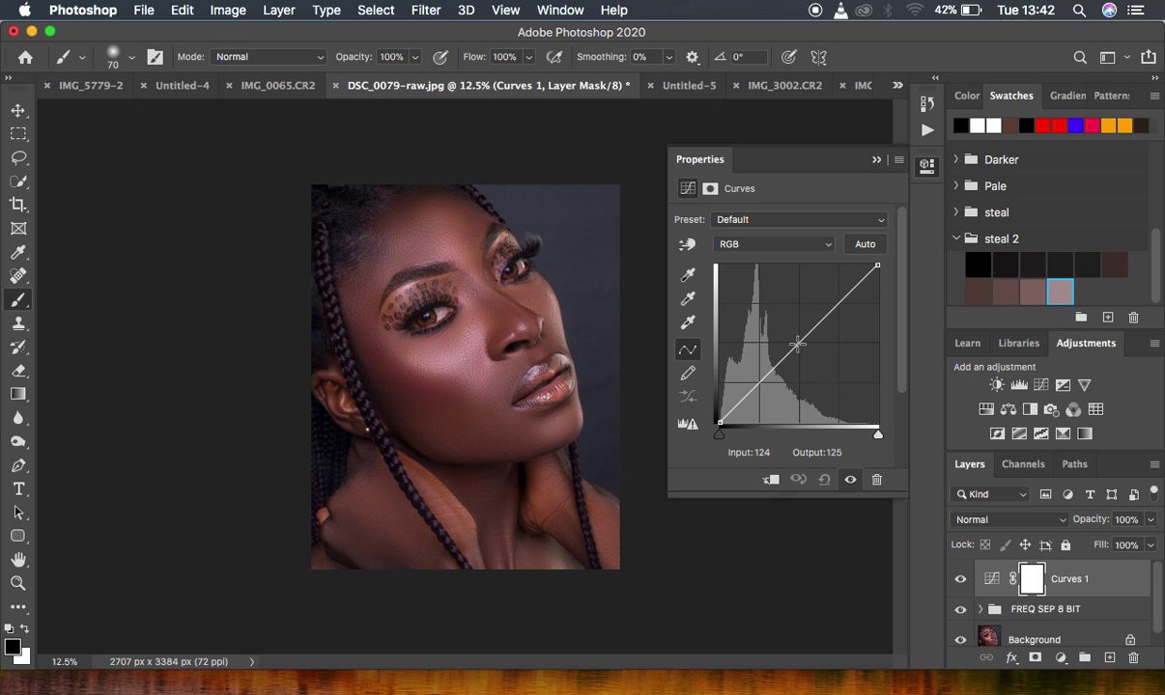
drag(798, 344, 783, 330)
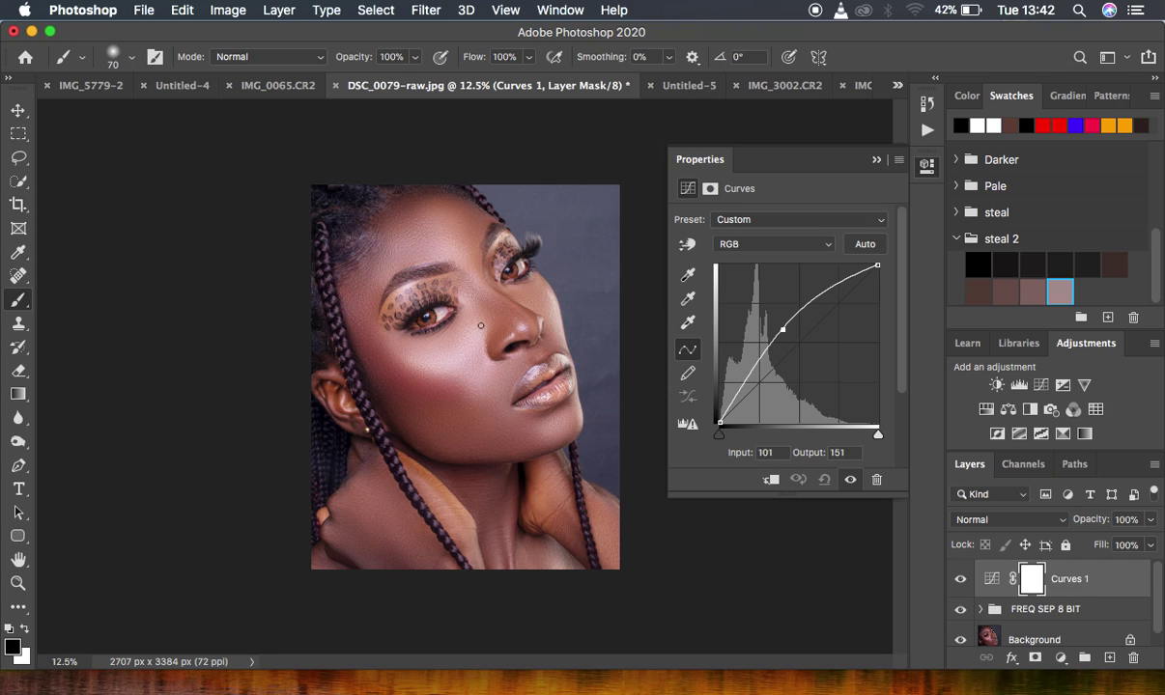
click(876, 159)
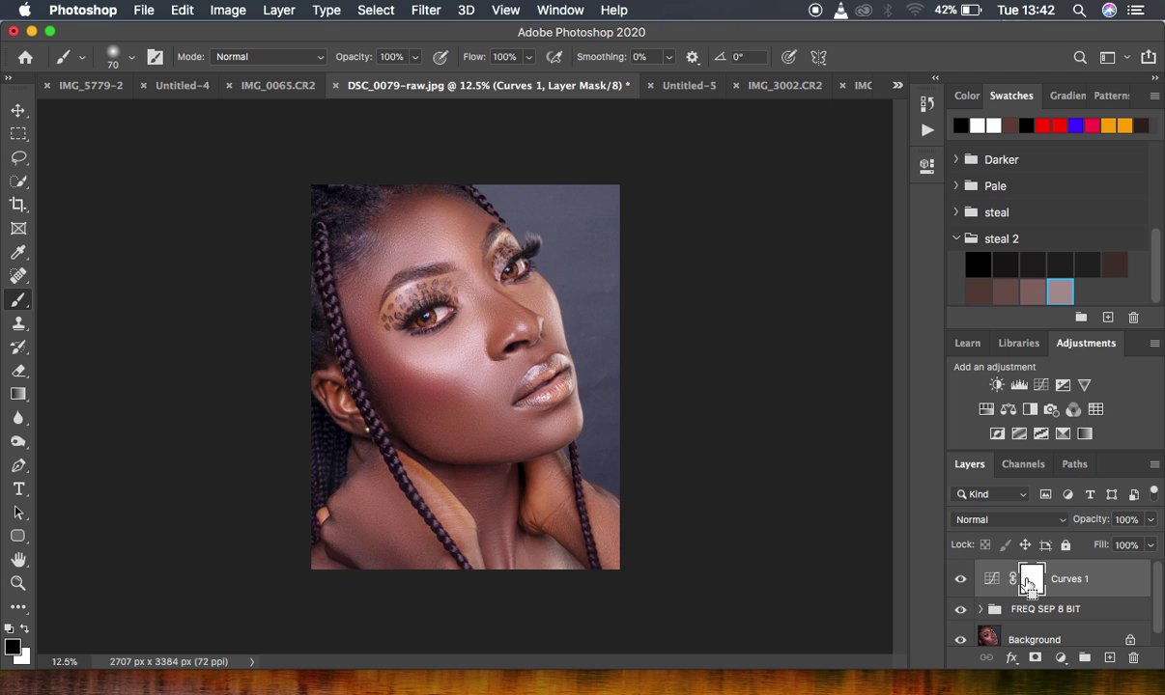
key(super+i)
Step: Rename the Curves 1 layer to DODGE
double_click(1065, 579)
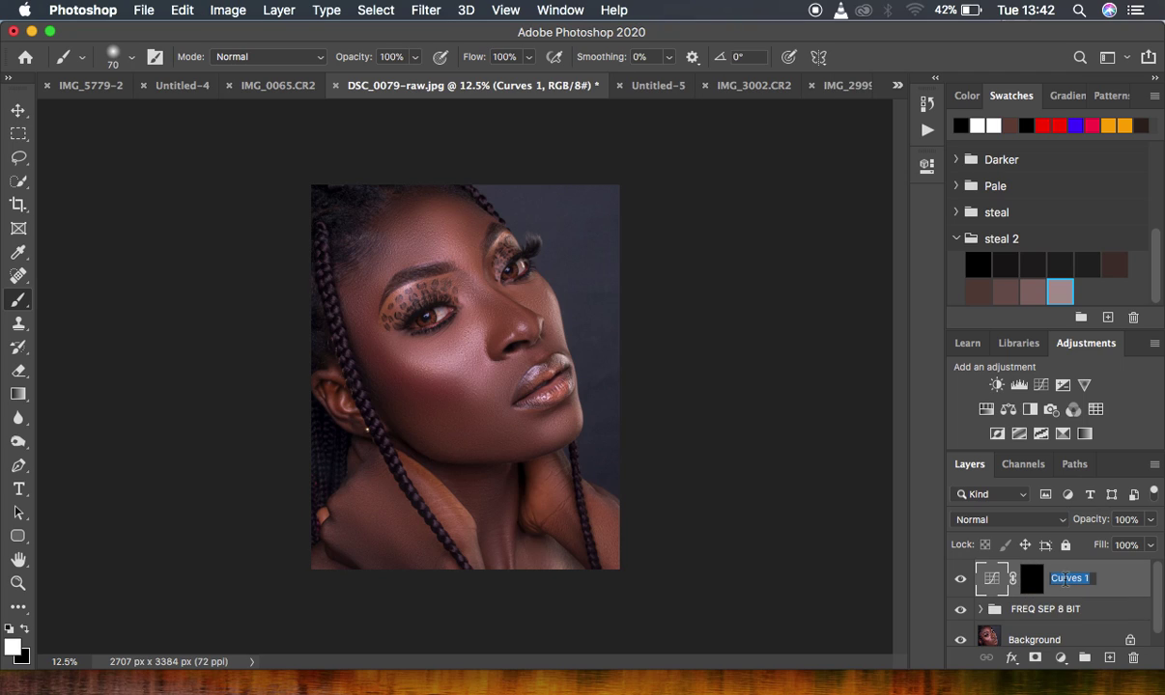
text(DODGE)
key(Return)
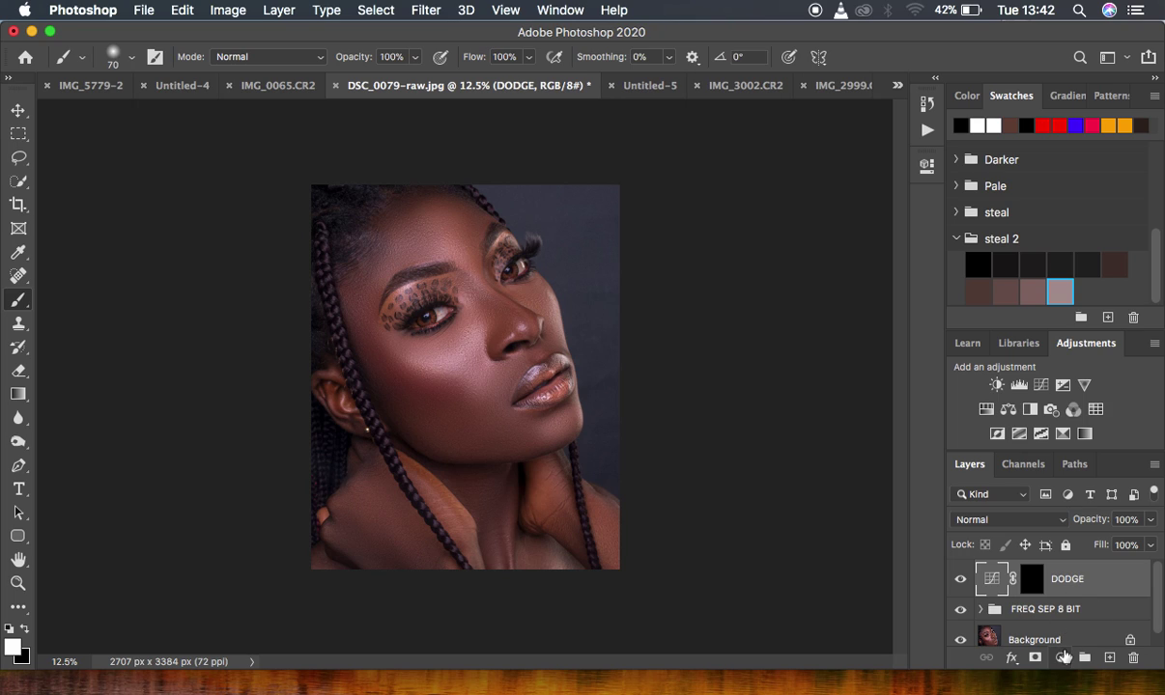
click(1060, 658)
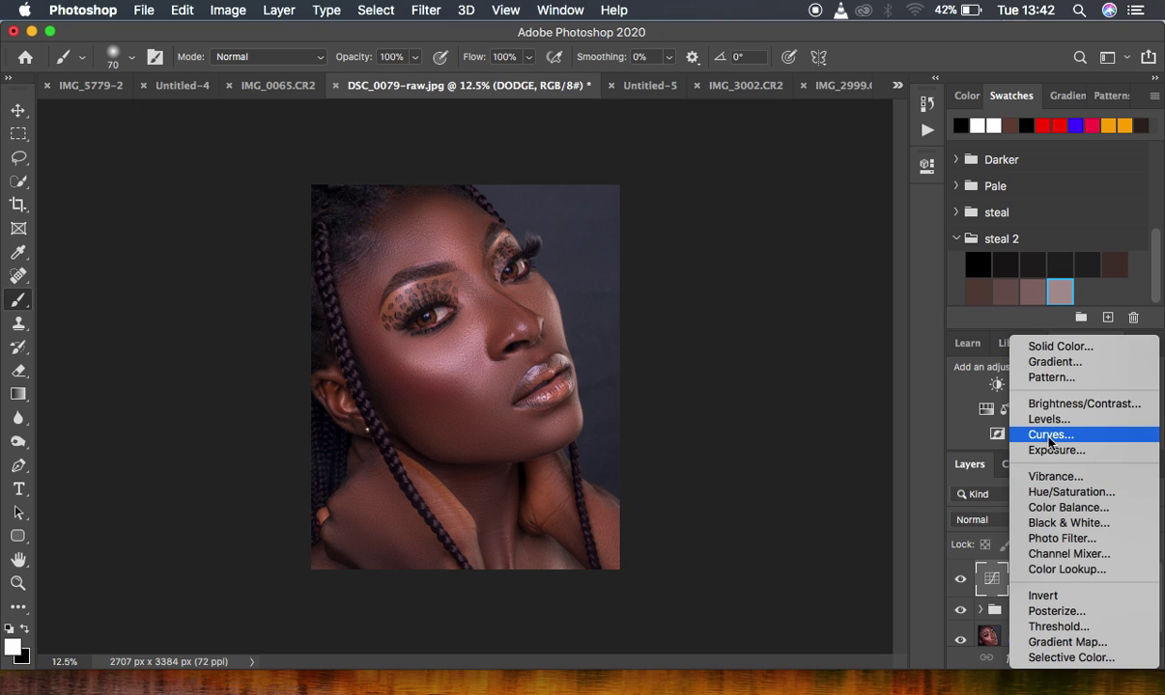
Step: Add a second Curves layer darkened by lowering the midpoint, with its mask inverted to black
click(1050, 436)
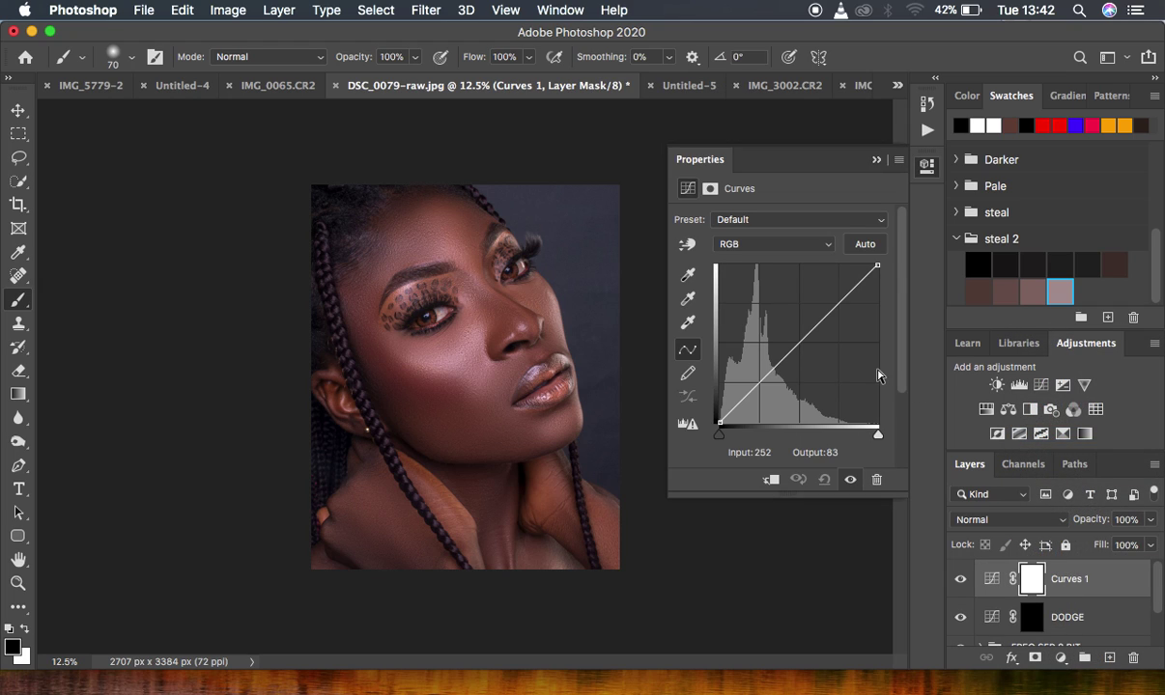
drag(796, 340, 820, 345)
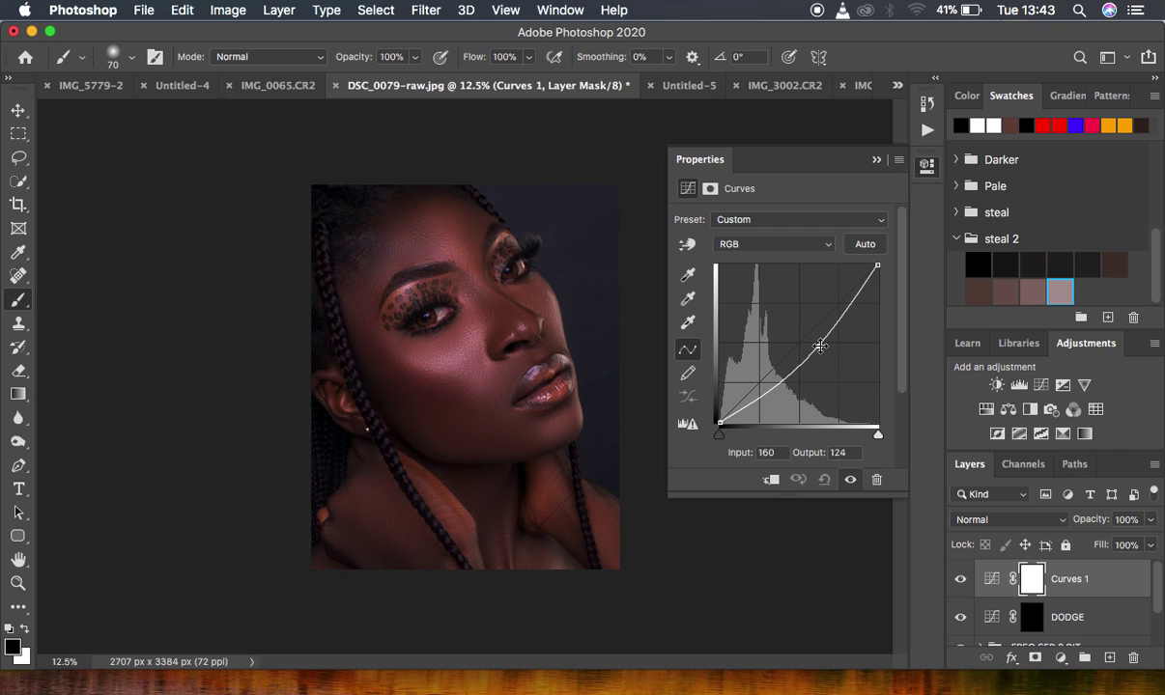
click(875, 161)
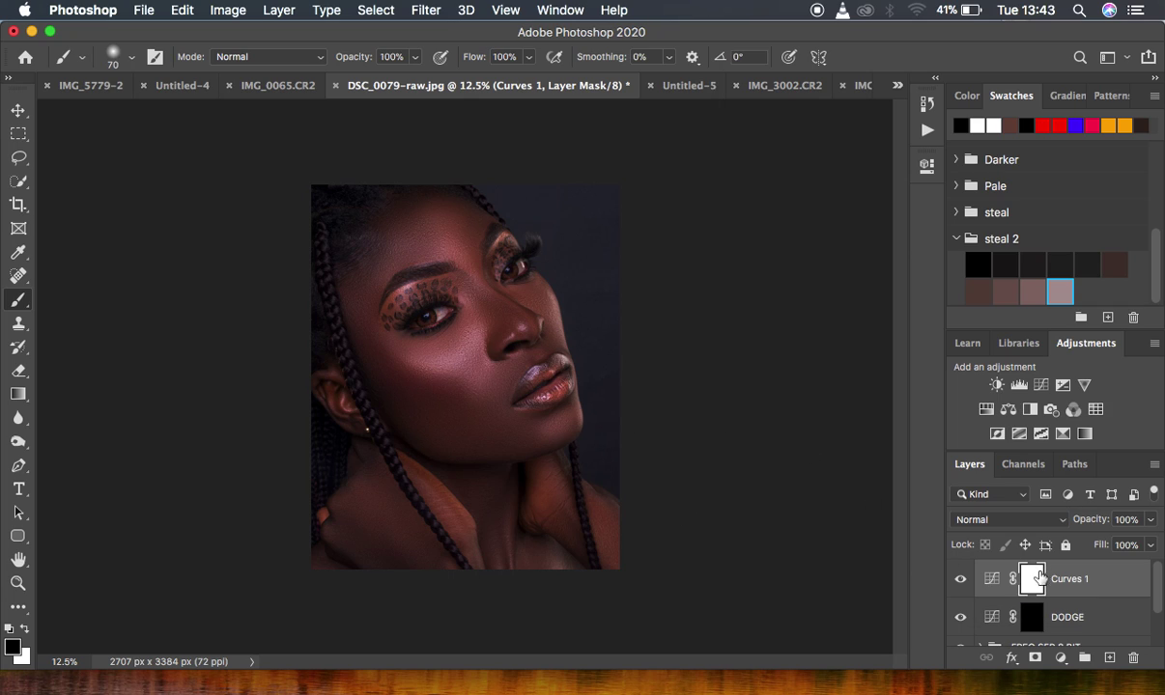
drag(1041, 576, 1030, 579)
key(super+i)
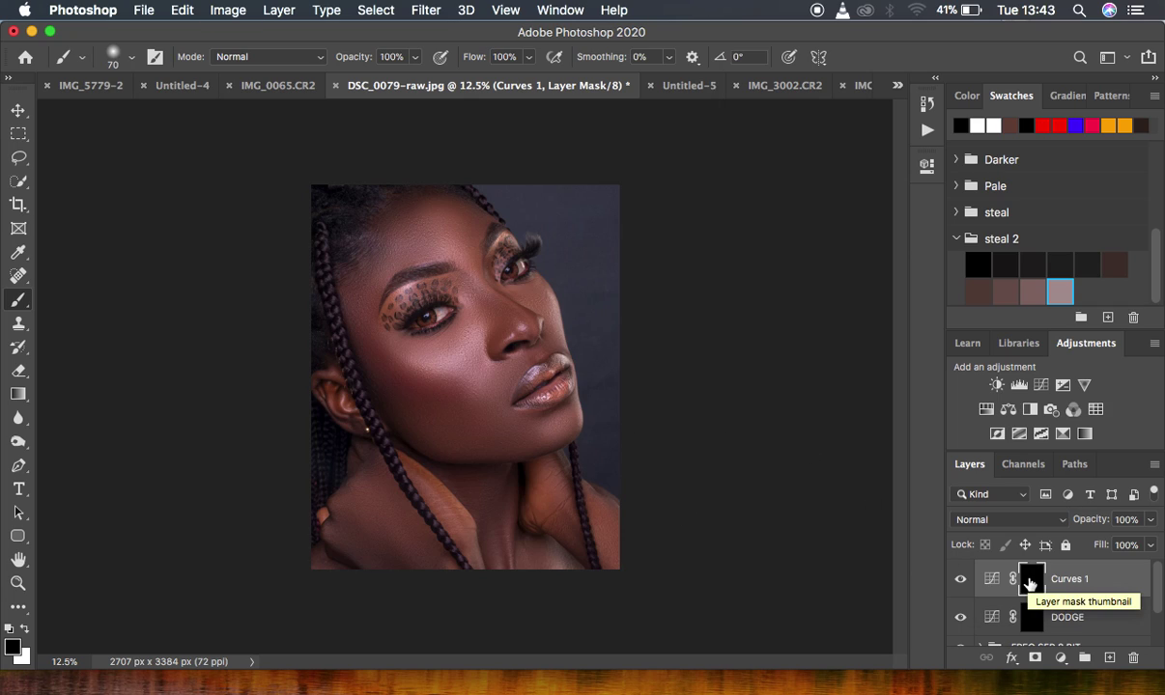
Step: Rename the new Curves layer to 'burn'
double_click(1069, 580)
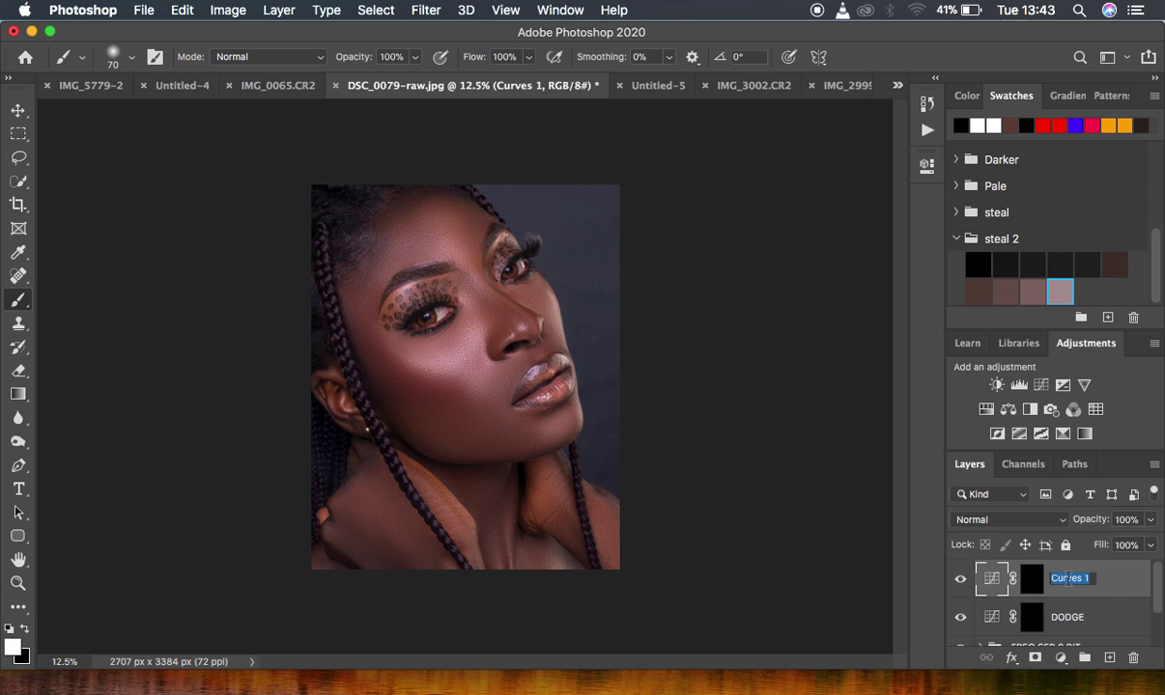
text(burn)
key(Return)
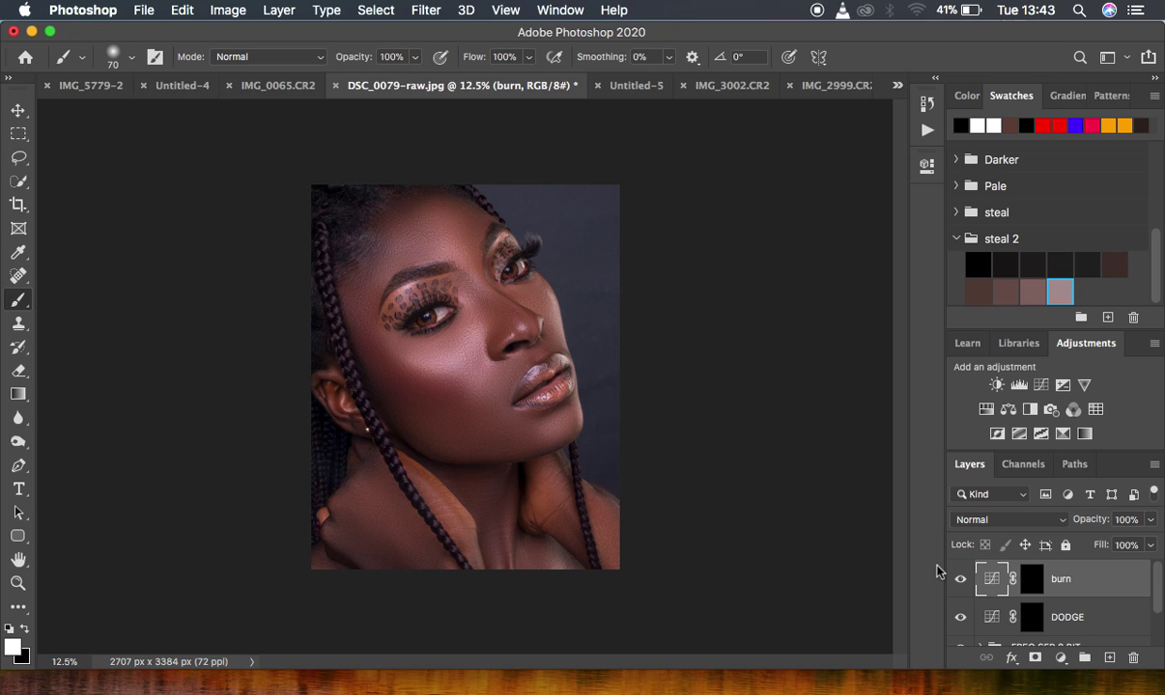
Step: Target the DODGE layer mask and select the Brush Tool with 0% hardness
click(1034, 618)
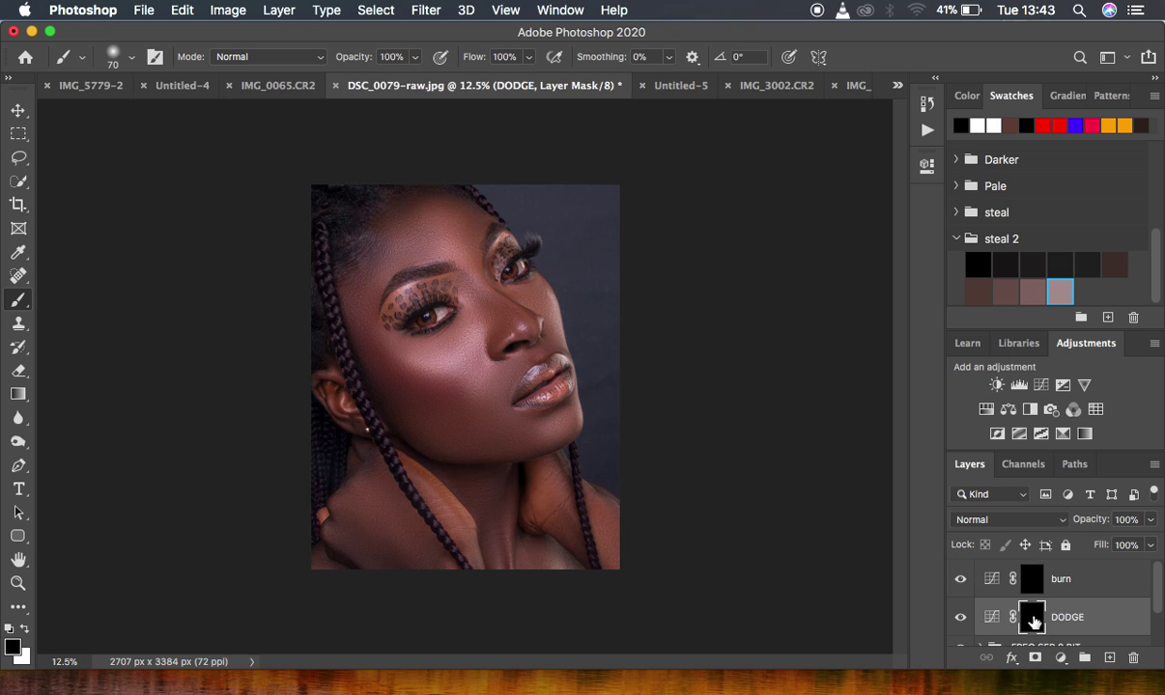
right_click(20, 304)
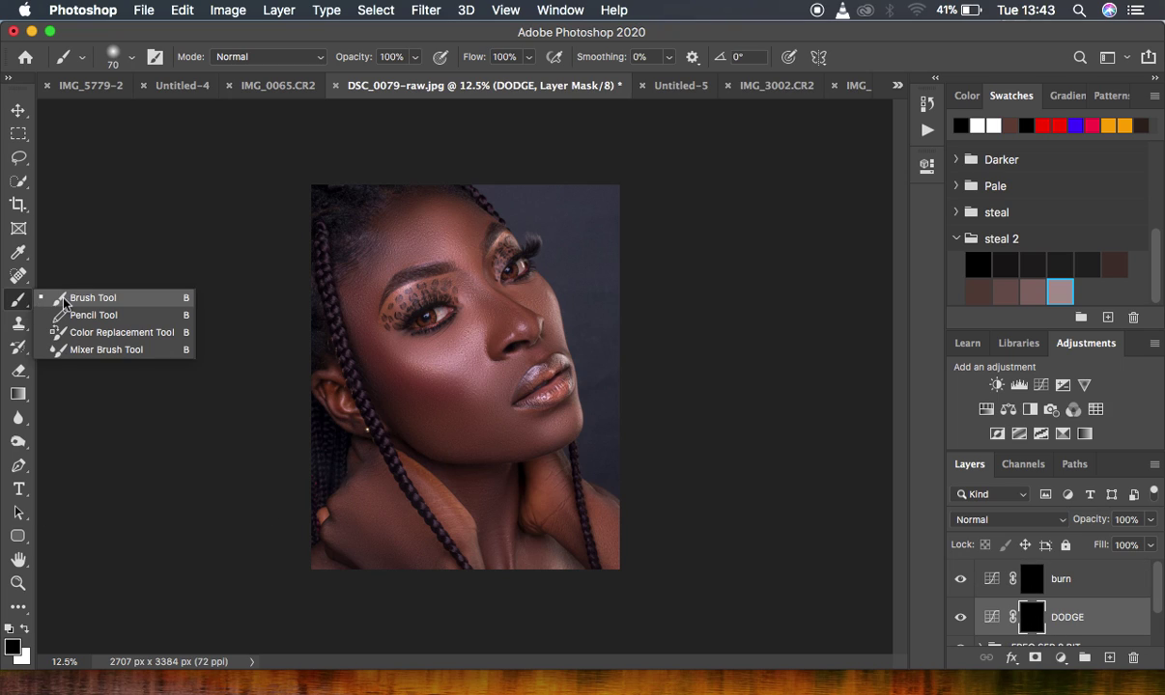
click(67, 298)
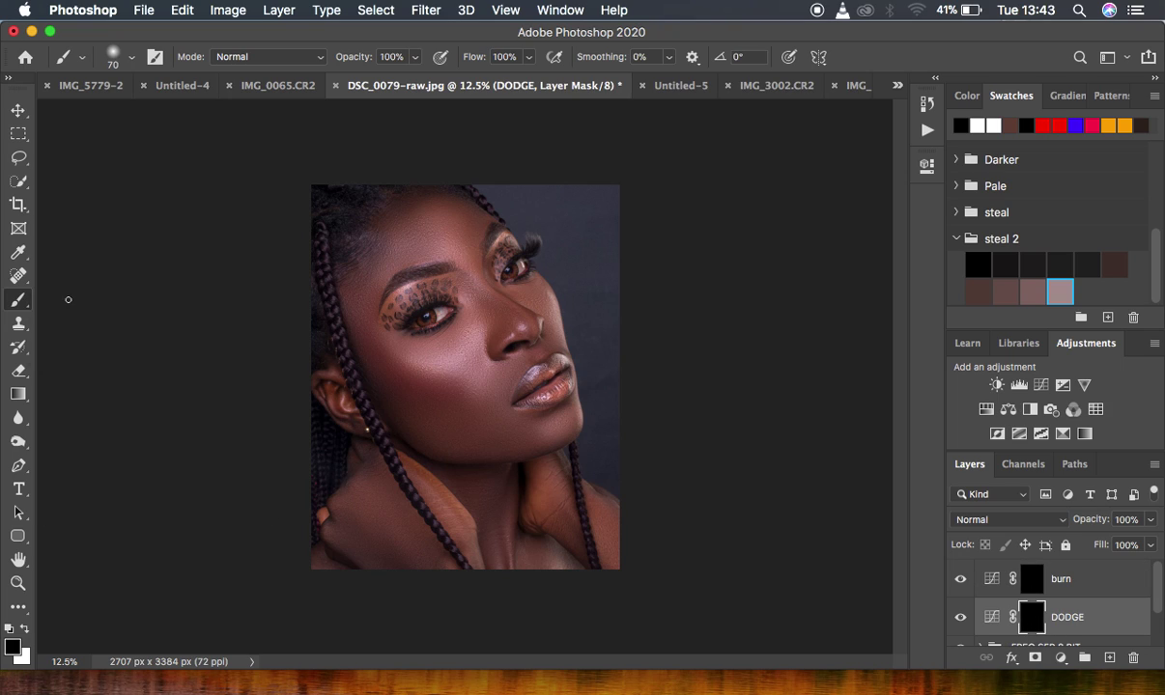
click(131, 59)
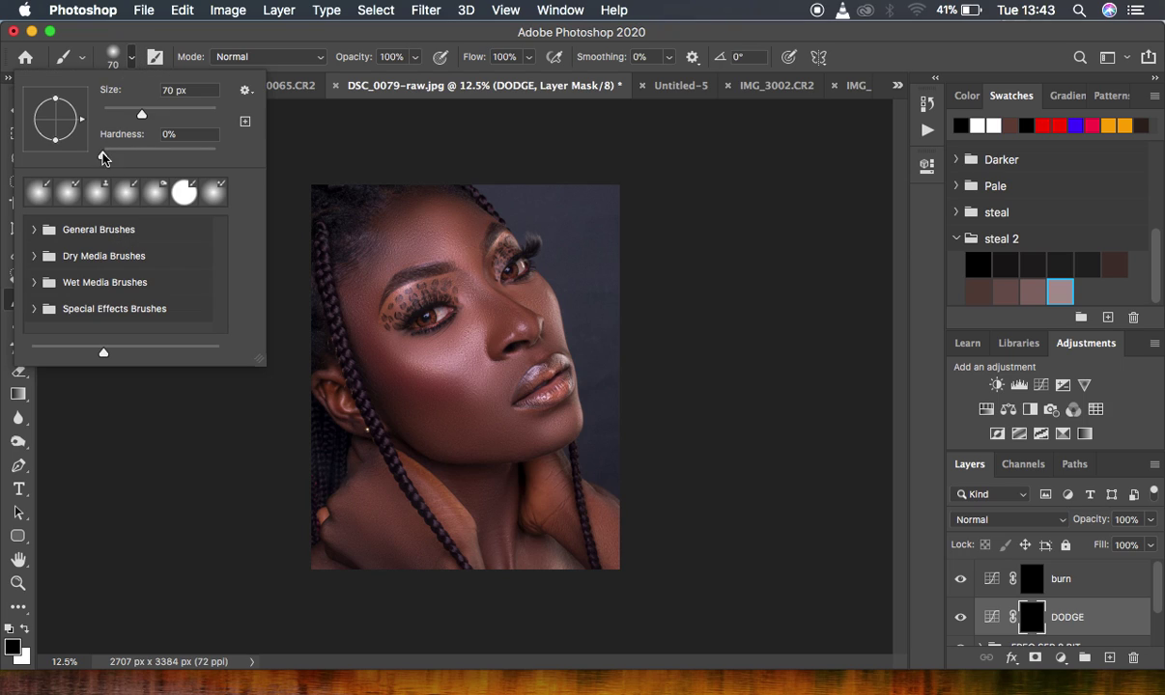
click(132, 60)
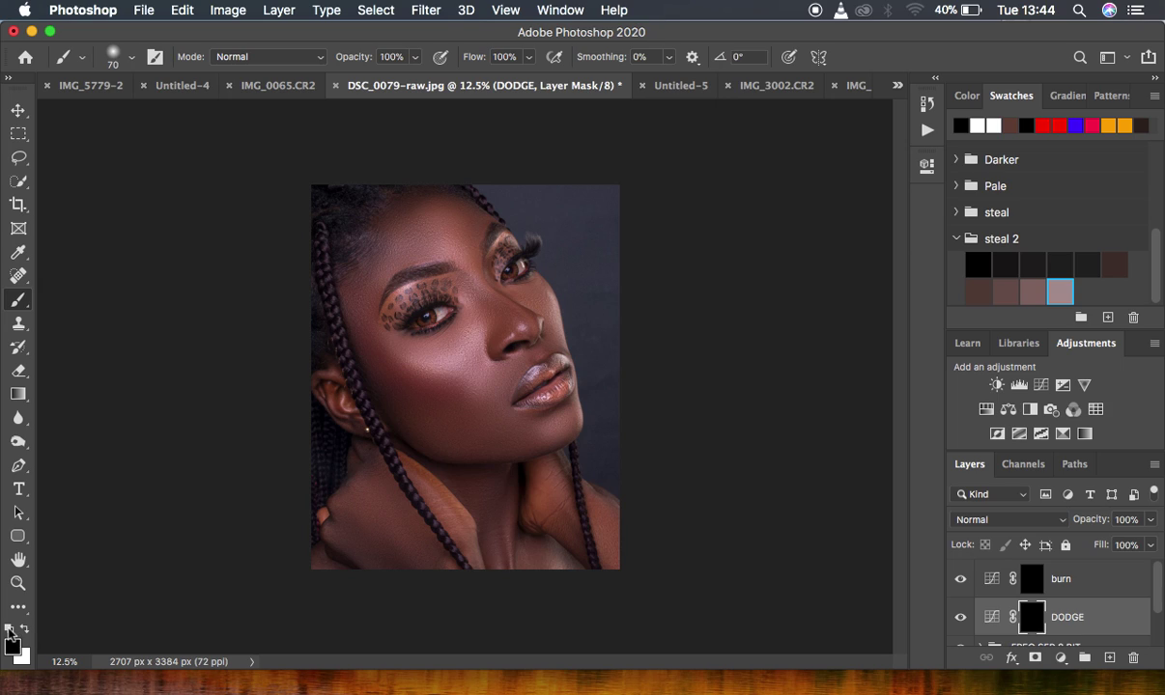
Step: Set white as the foreground painting colour
key(x)
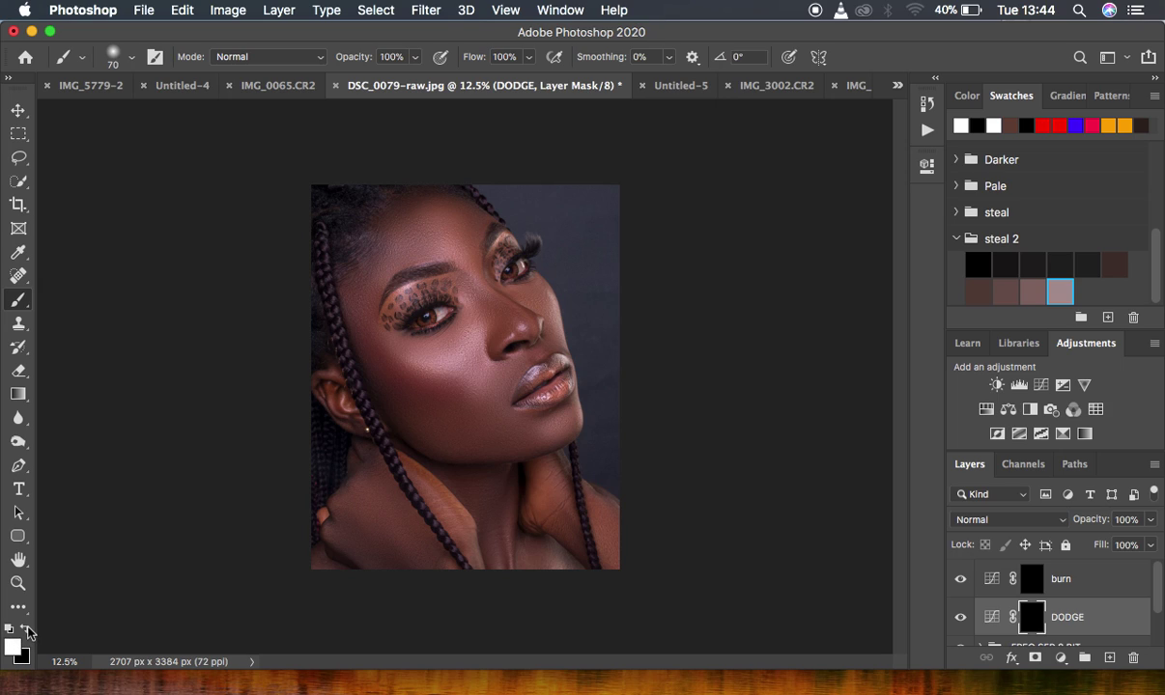
click(27, 631)
click(27, 631)
click(26, 631)
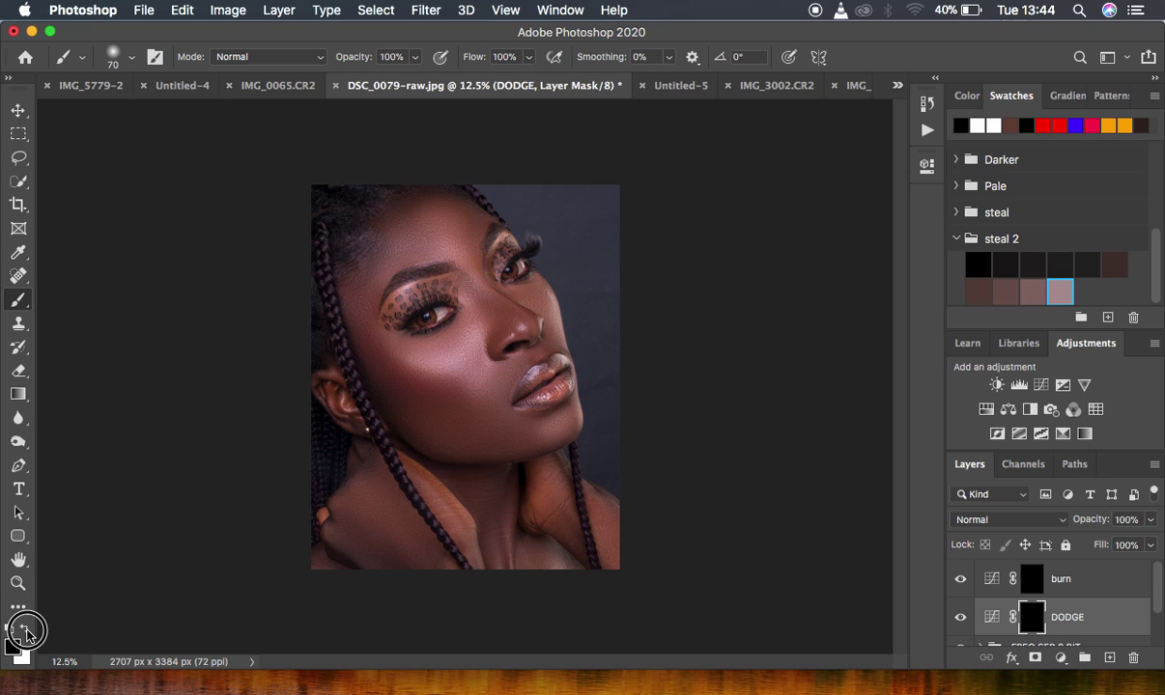
click(26, 632)
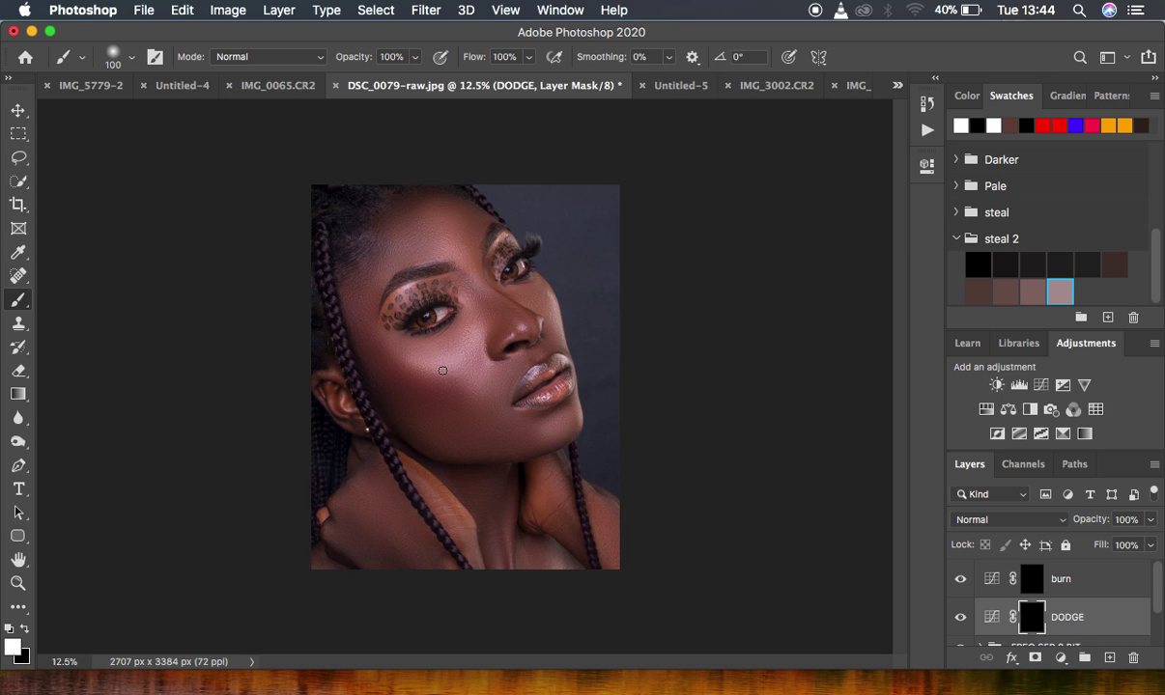
Step: With a 125 px brush, paint highlights on the cheek, forehead, nose bridge and chin
key(bracketright)
key(bracketright)
mouse_move(405, 359)
mouse_down()
mouse_move(459, 360)
mouse_move(453, 367)
mouse_move(392, 348)
mouse_move(432, 364)
mouse_move(474, 331)
mouse_up()
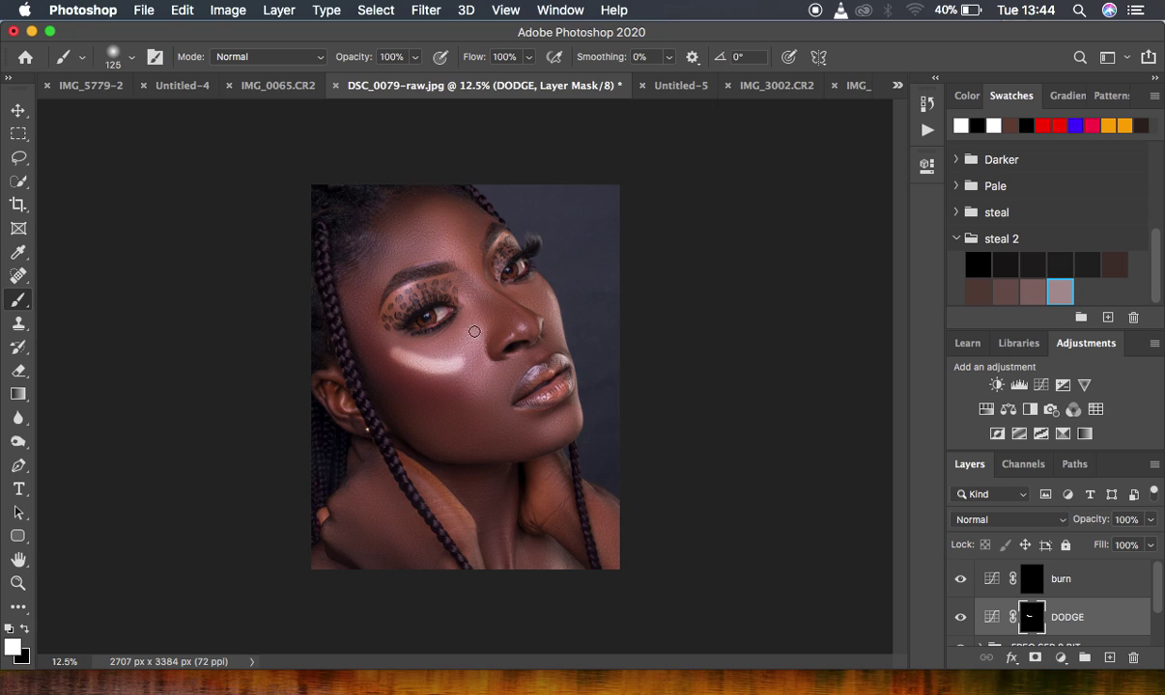
mouse_move(433, 232)
mouse_down()
mouse_move(455, 220)
mouse_move(437, 232)
mouse_up()
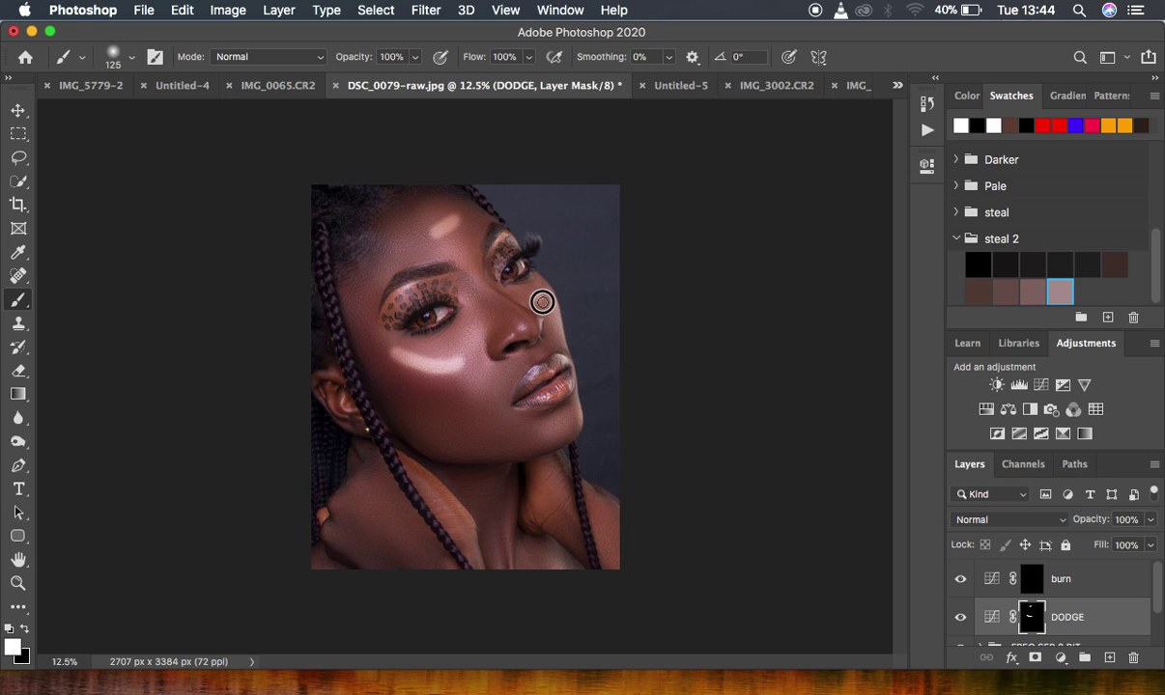
drag(542, 302, 522, 311)
mouse_move(523, 405)
mouse_down()
mouse_move(548, 426)
mouse_move(564, 416)
mouse_up()
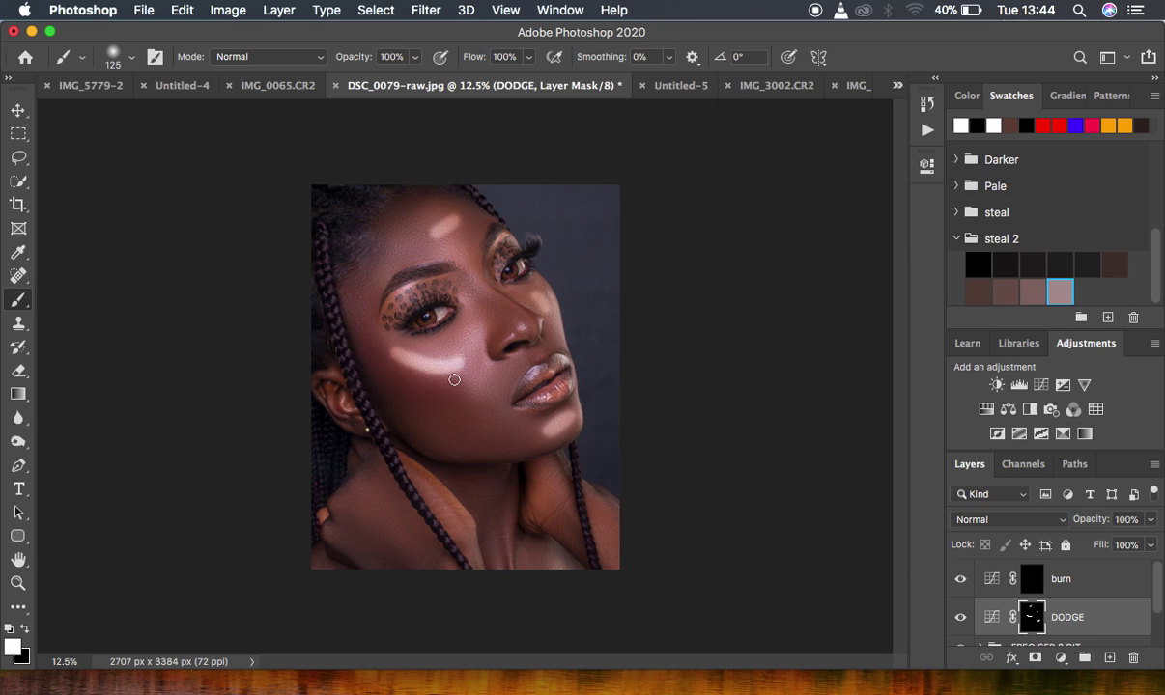
mouse_move(421, 350)
mouse_down()
mouse_move(454, 364)
mouse_move(436, 344)
mouse_up()
Step: At 80 px brush size, brighten a streak down the neck and the left shoulder
key(bracketleft)
key(bracketleft)
key(bracketleft)
drag(424, 486, 460, 523)
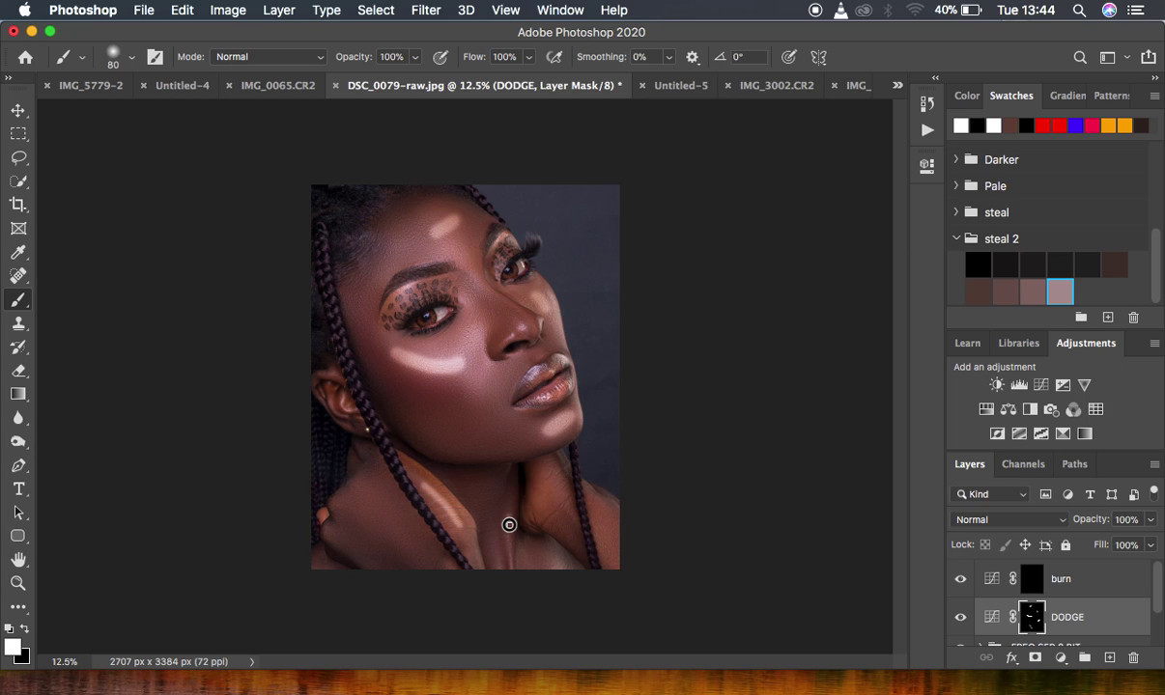
drag(340, 475, 367, 502)
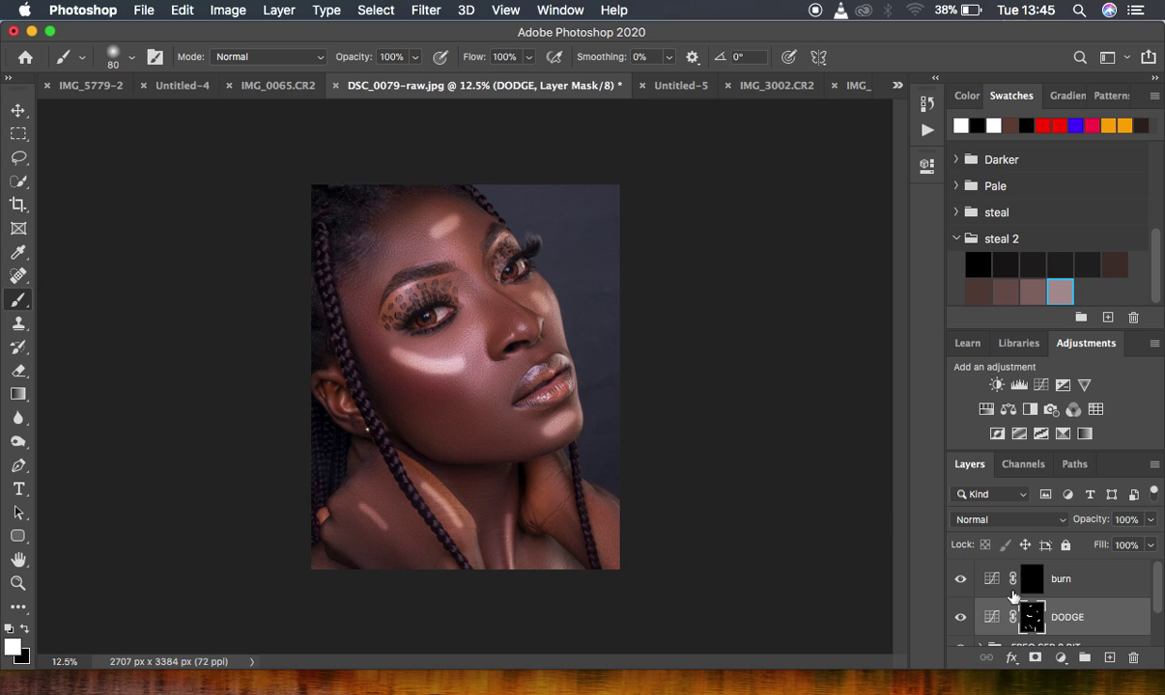
Step: On the burn mask, darken the cheek hollow and the shading beside the nose
click(1030, 581)
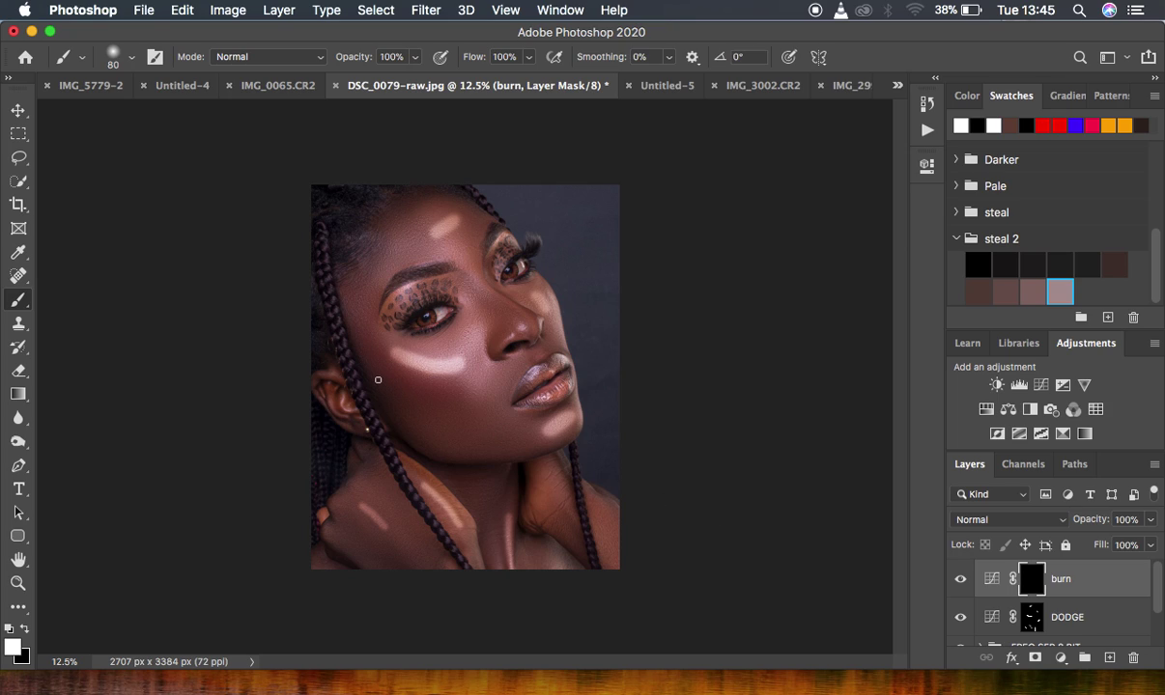
key(bracketright)
key(bracketright)
key(bracketright)
mouse_move(377, 381)
mouse_down()
mouse_move(464, 411)
mouse_move(375, 380)
mouse_up()
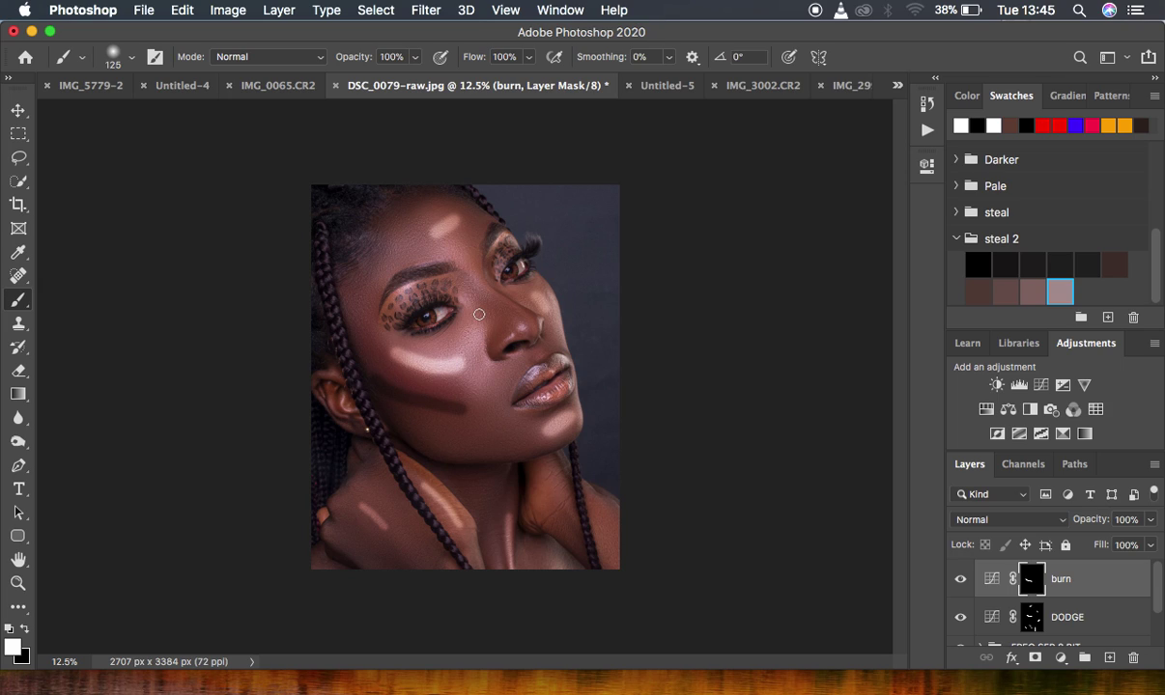
key(bracketleft)
key(bracketleft)
key(bracketleft)
mouse_move(464, 287)
mouse_down()
mouse_move(509, 329)
mouse_move(466, 295)
mouse_move(421, 288)
mouse_move(543, 312)
mouse_up()
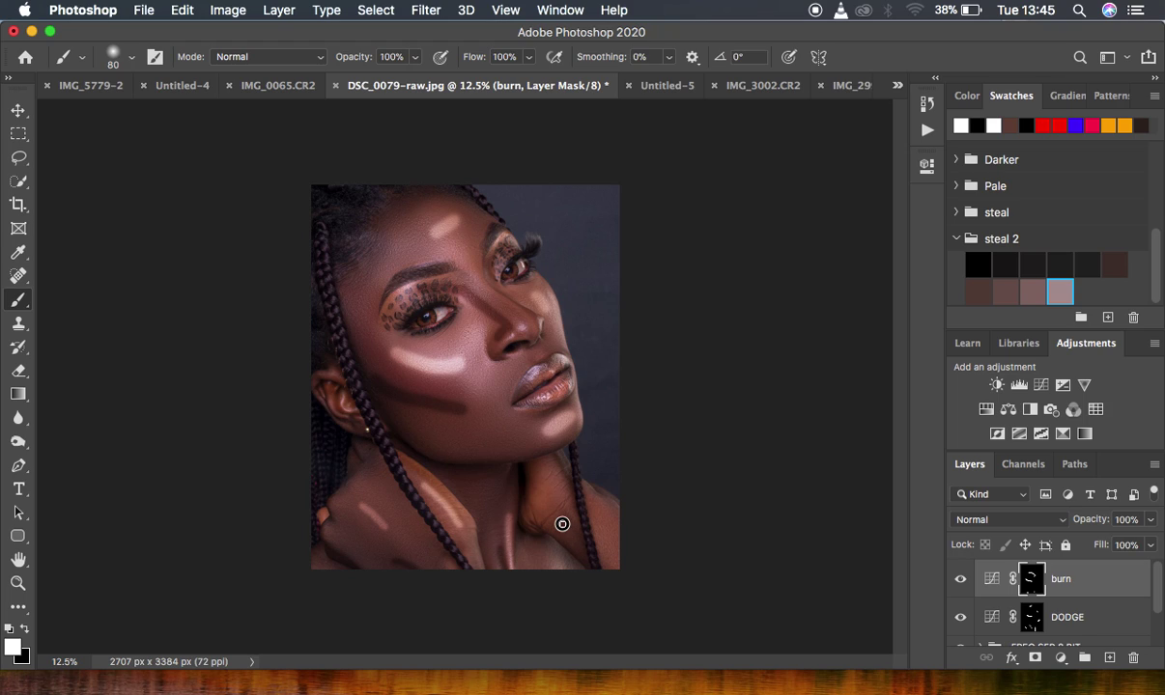
Step: Paint burn shading over the left brow and temple on the burn mask
click(1030, 617)
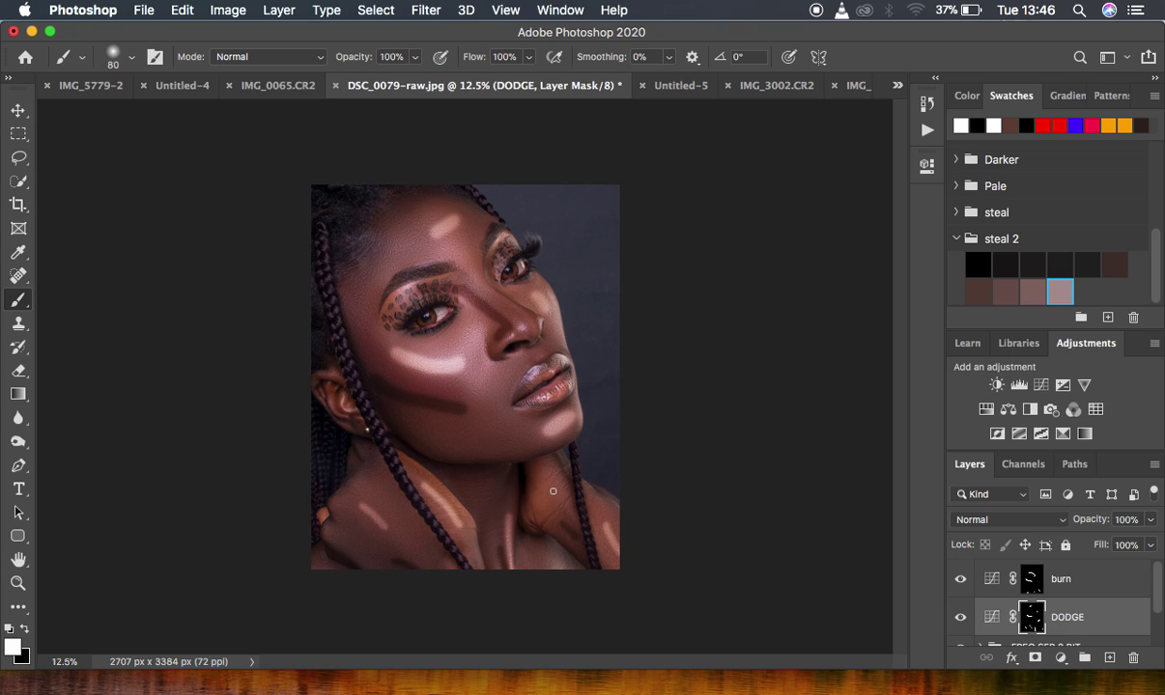
click(1030, 579)
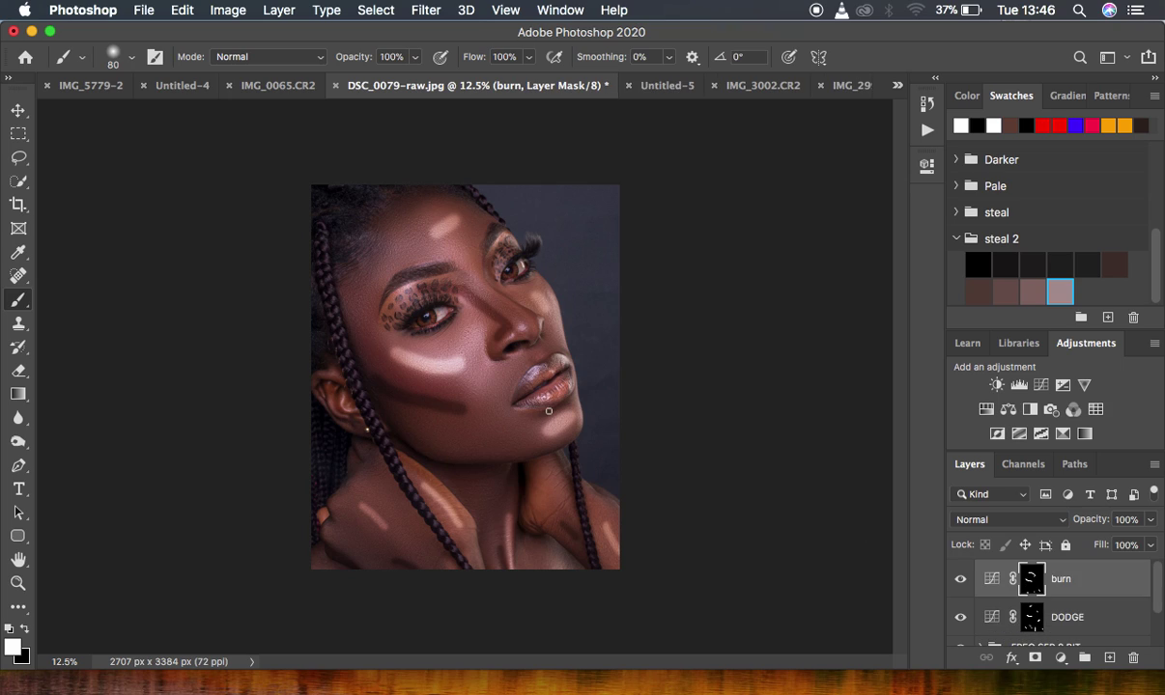
mouse_move(376, 304)
mouse_down()
mouse_move(362, 301)
mouse_move(376, 281)
mouse_move(360, 259)
mouse_up()
mouse_move(381, 251)
mouse_down()
mouse_move(348, 273)
mouse_move(364, 290)
mouse_move(375, 278)
mouse_move(354, 263)
mouse_up()
Step: Set the burn mask's Feather to 80.8 px in the Properties panel
double_click(1031, 580)
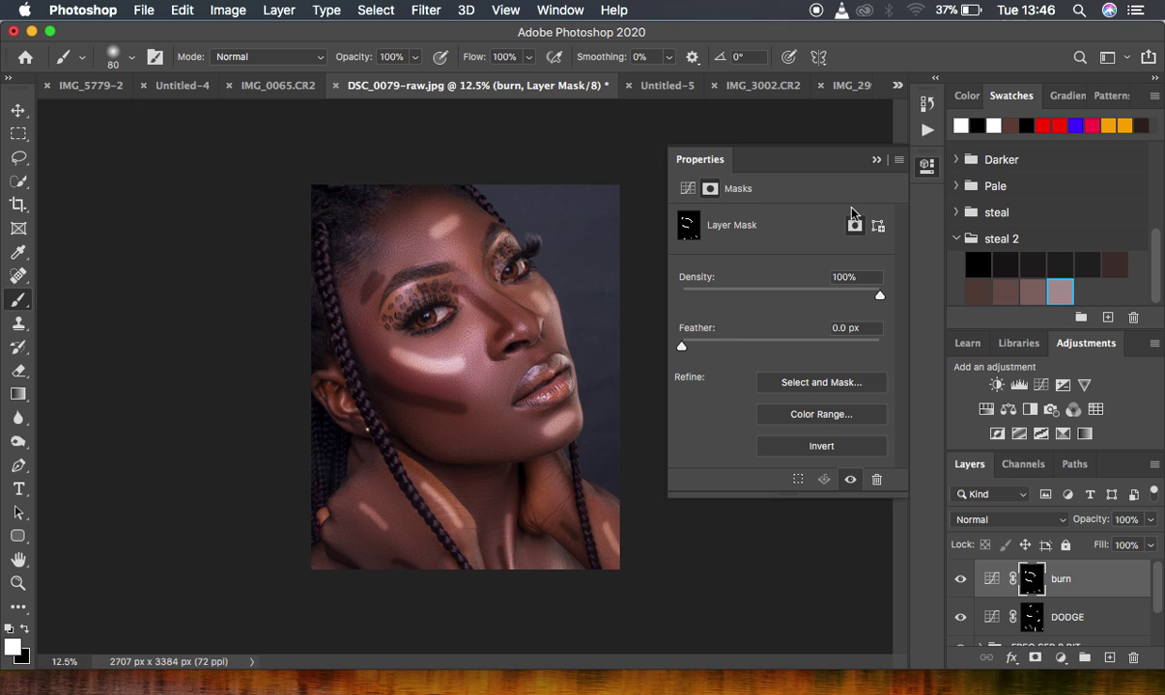
click(877, 159)
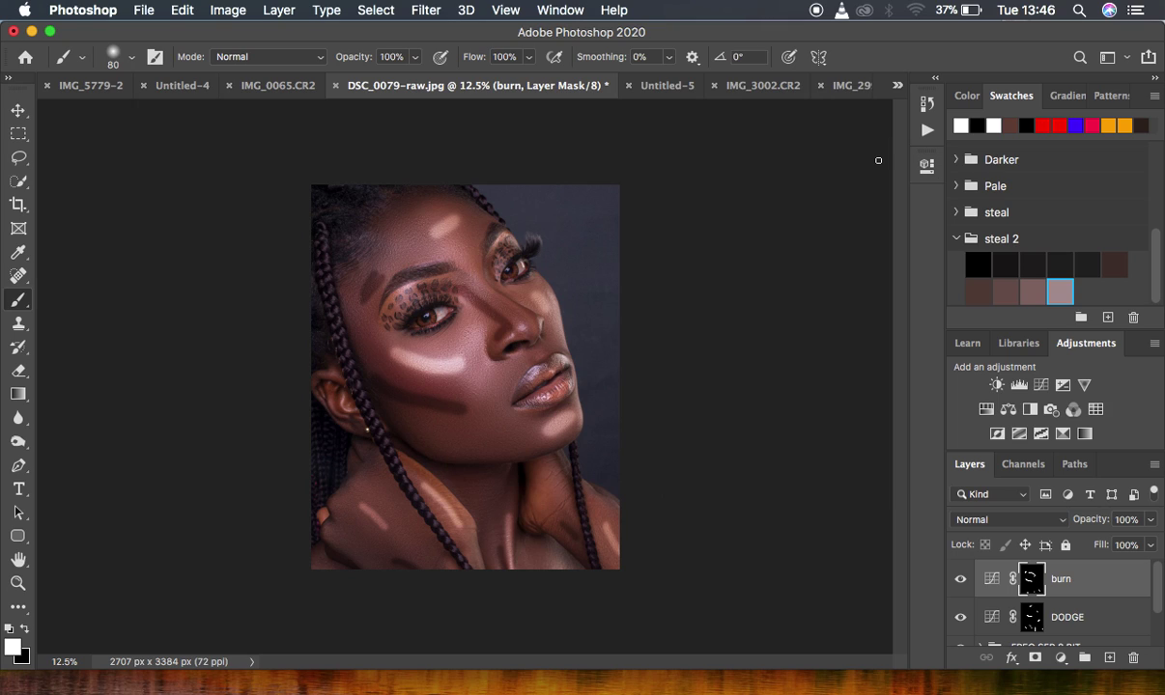
click(546, 12)
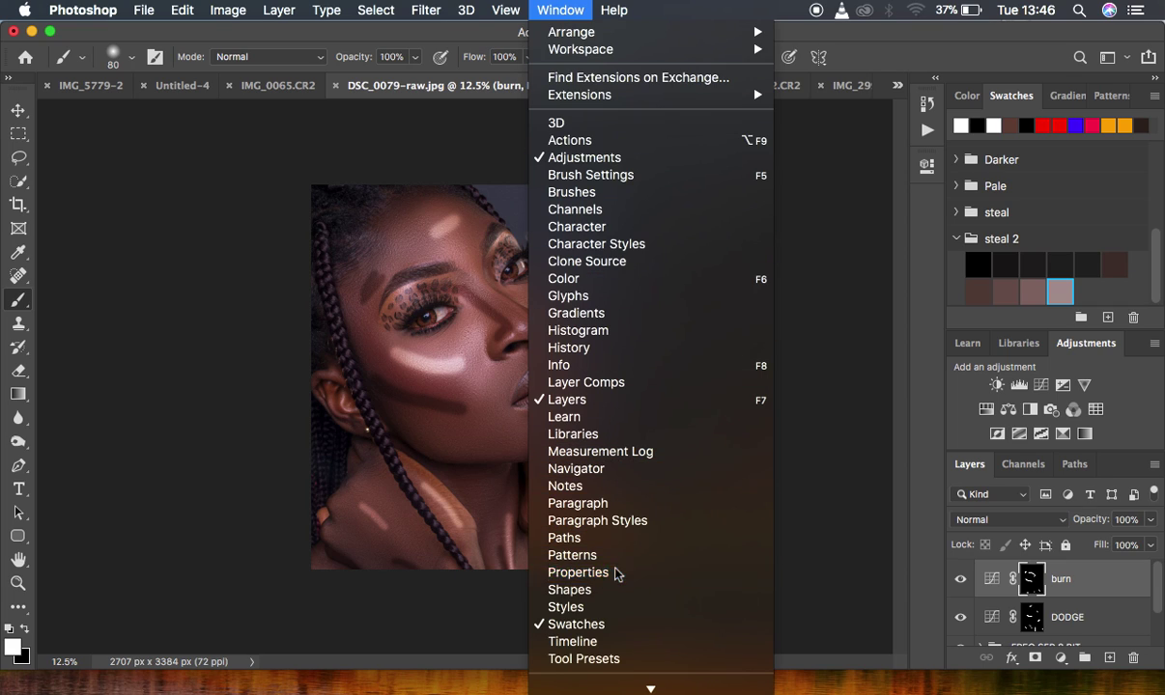
click(578, 573)
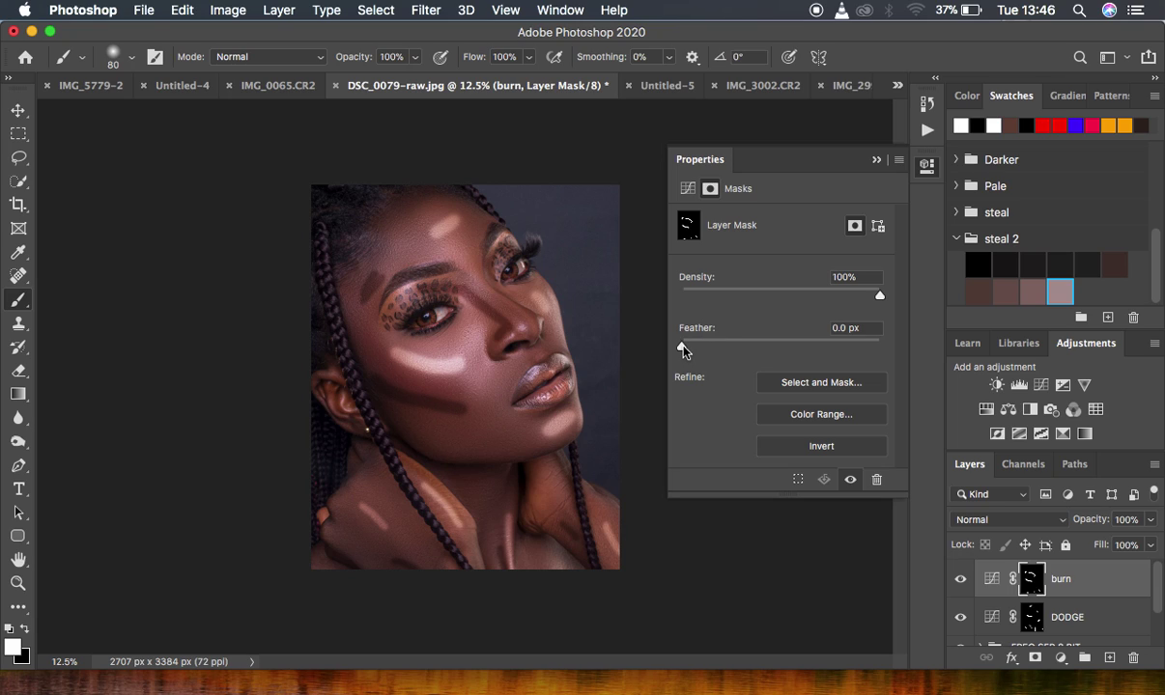
drag(683, 348, 800, 348)
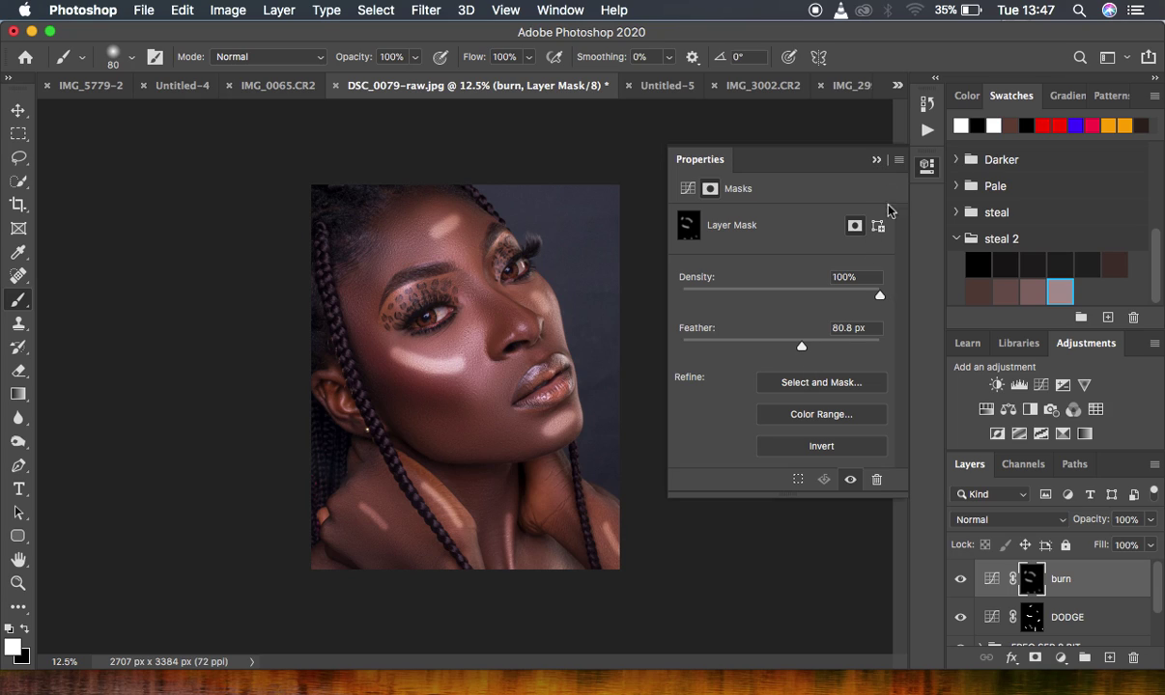
Step: Select the DODGE mask and raise its Feather to 98.7 px
click(1031, 618)
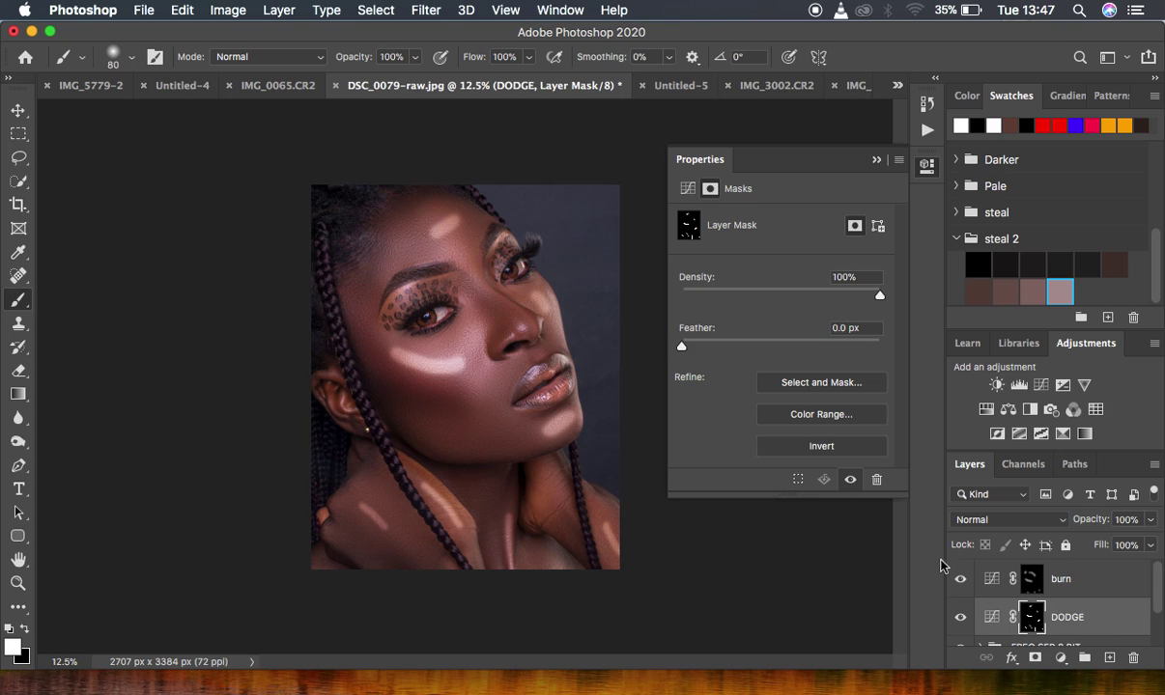
drag(685, 350, 798, 346)
drag(800, 352, 807, 344)
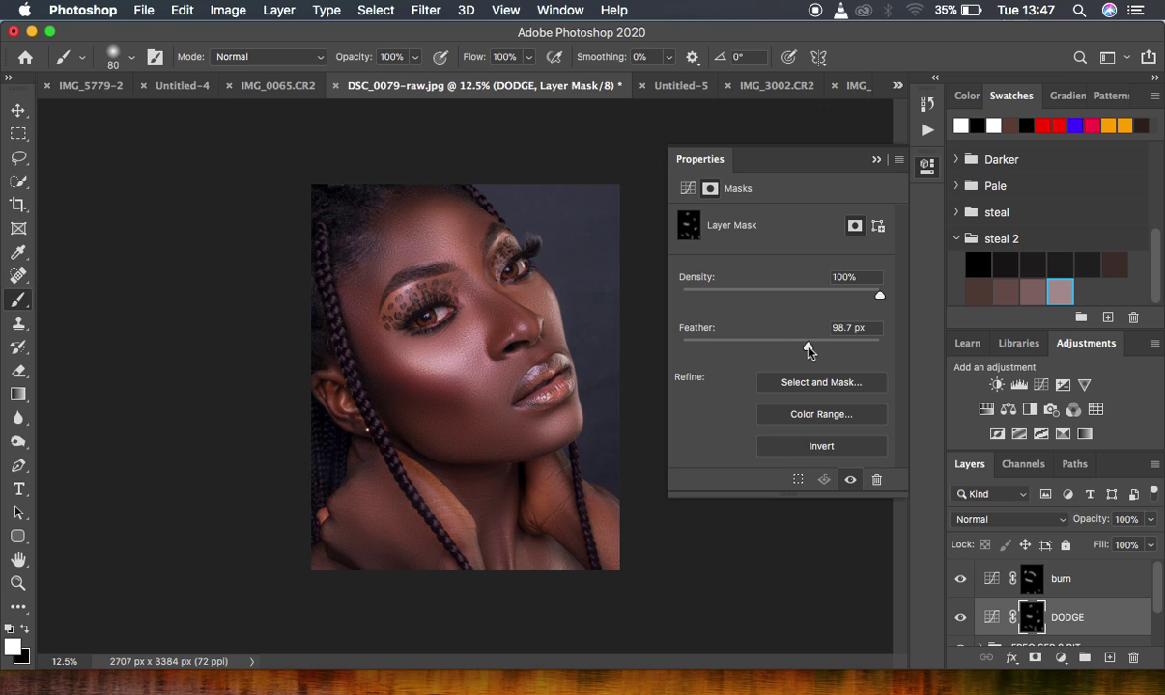
click(876, 161)
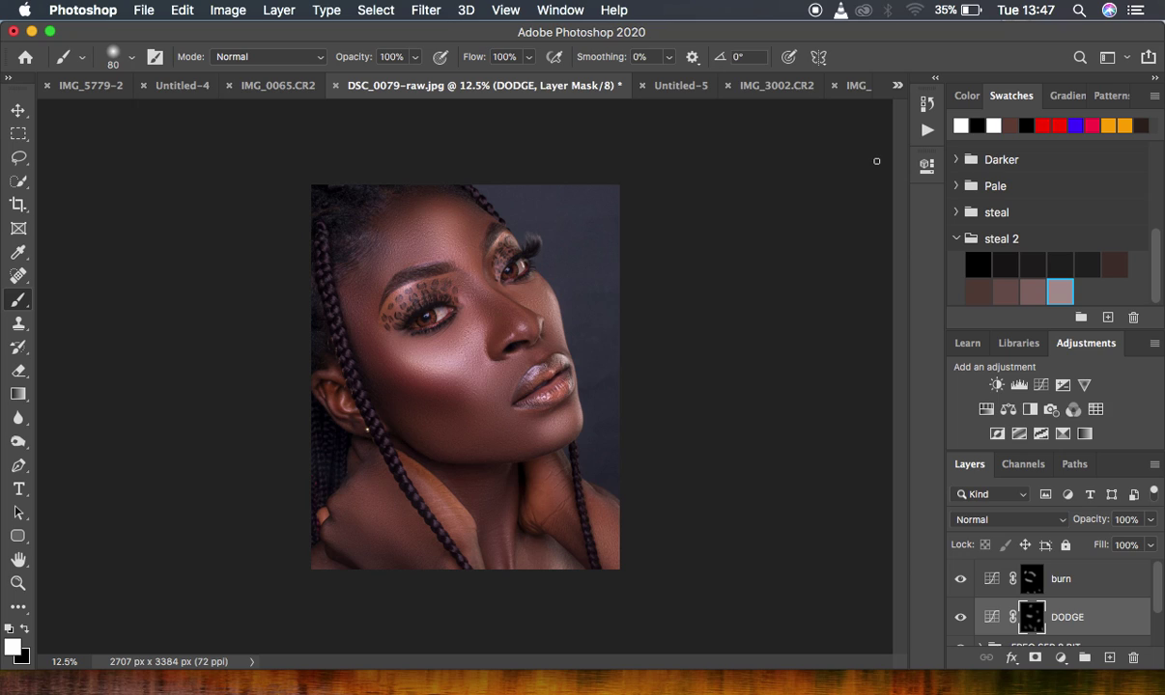
Step: Toggle the DODGE layer's visibility repeatedly to compare before and after
click(960, 619)
click(960, 618)
click(960, 619)
click(960, 619)
click(960, 620)
click(960, 619)
click(960, 620)
click(960, 619)
click(960, 620)
click(960, 620)
click(960, 620)
click(960, 620)
click(960, 620)
click(960, 620)
Step: Toggle the burn layer to compare, check its opacity, and make black the foreground colour
click(960, 579)
click(960, 580)
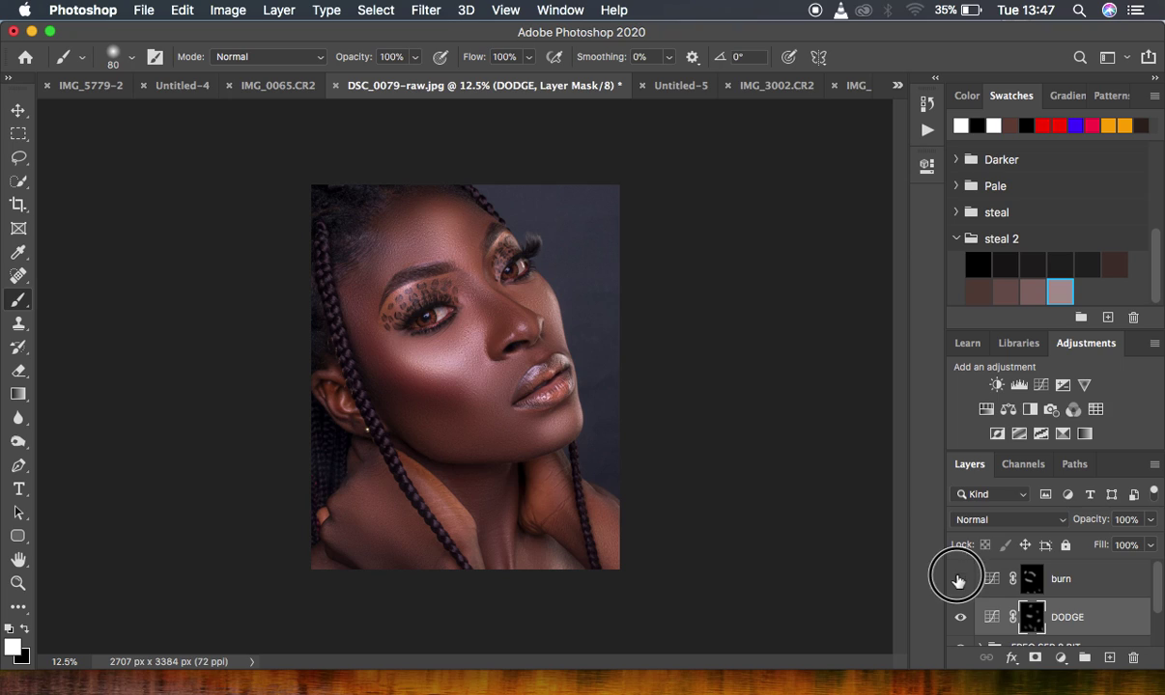
click(960, 579)
click(960, 580)
click(960, 579)
click(960, 579)
click(1149, 520)
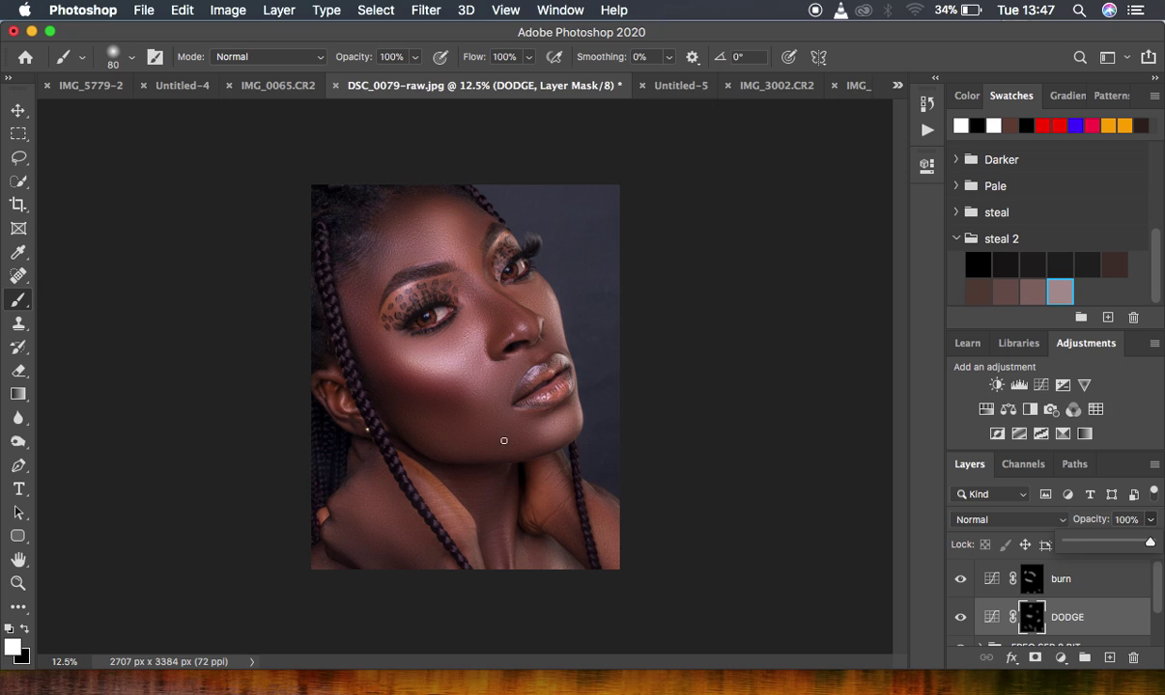
click(25, 629)
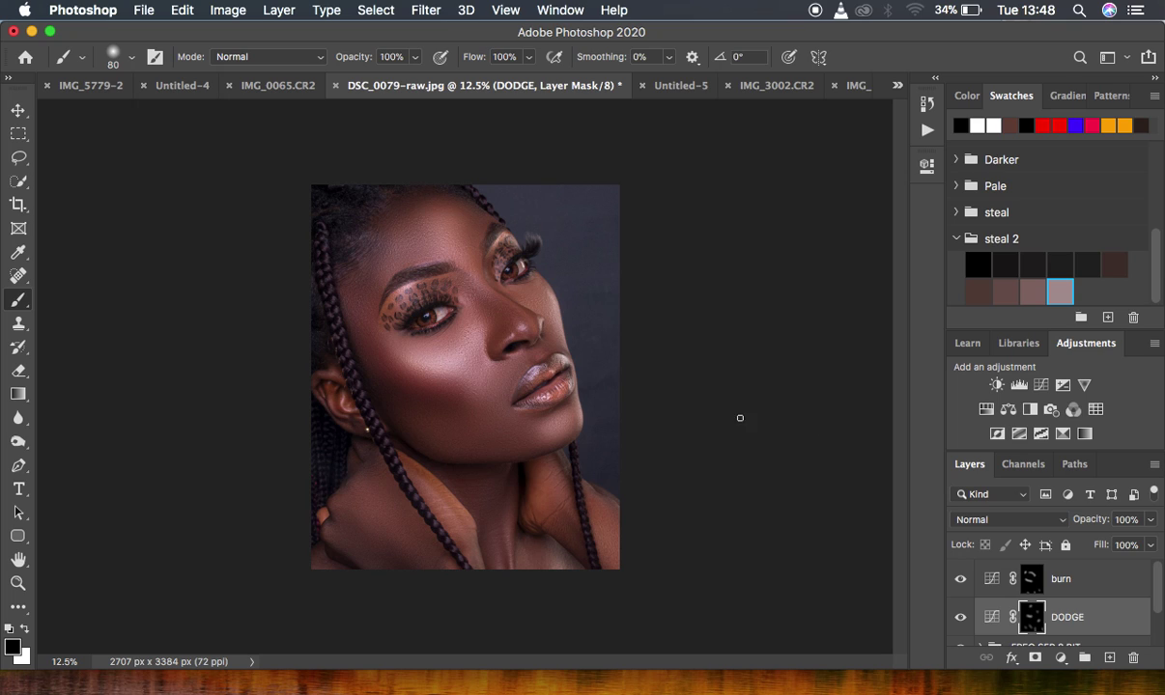
Step: Switch the DODGE and burn Curves layers to Luminosity blend mode, then select both layers together
click(1000, 521)
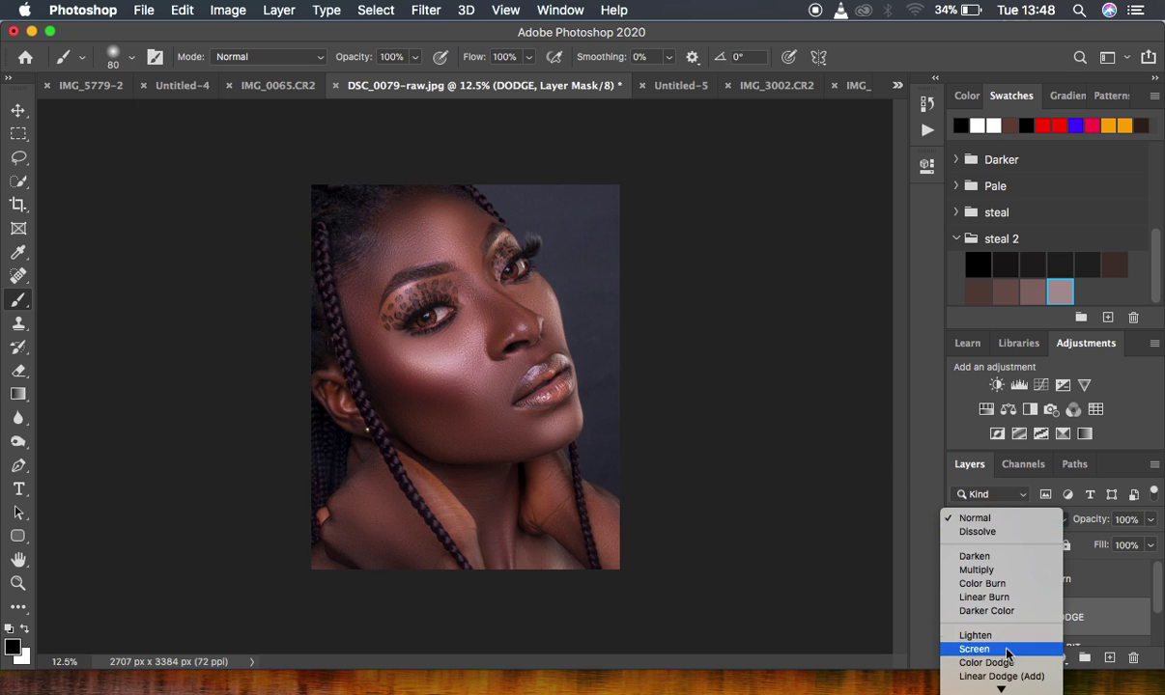
mouse_move(1000, 689)
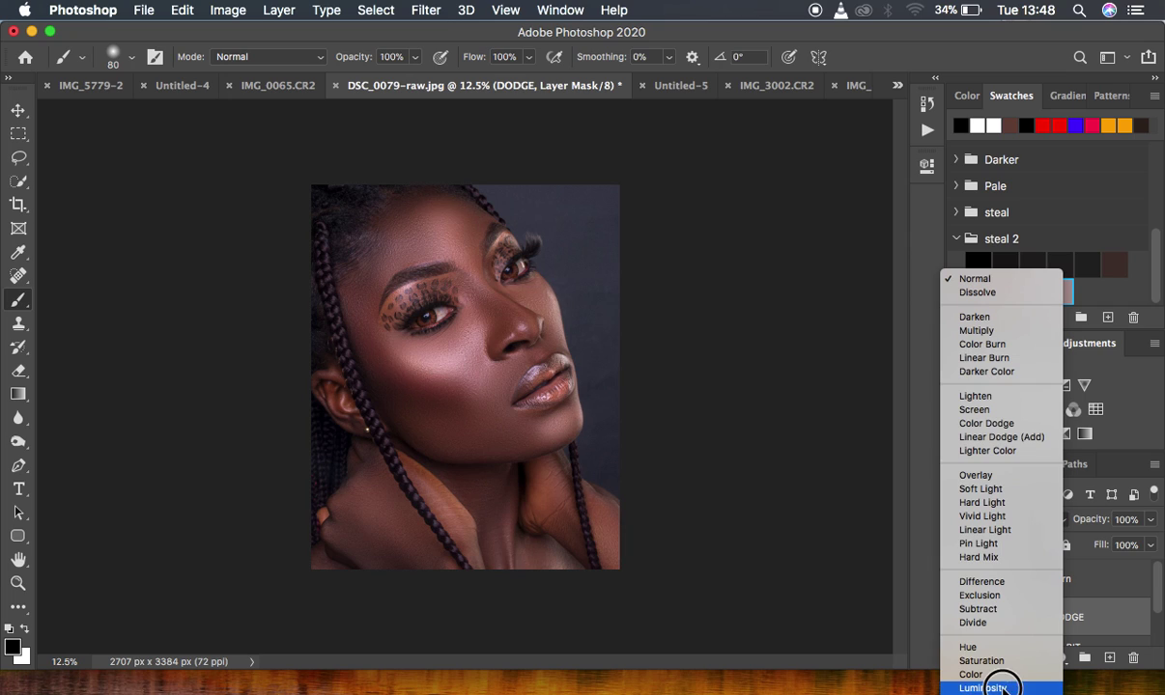
click(995, 685)
click(1032, 578)
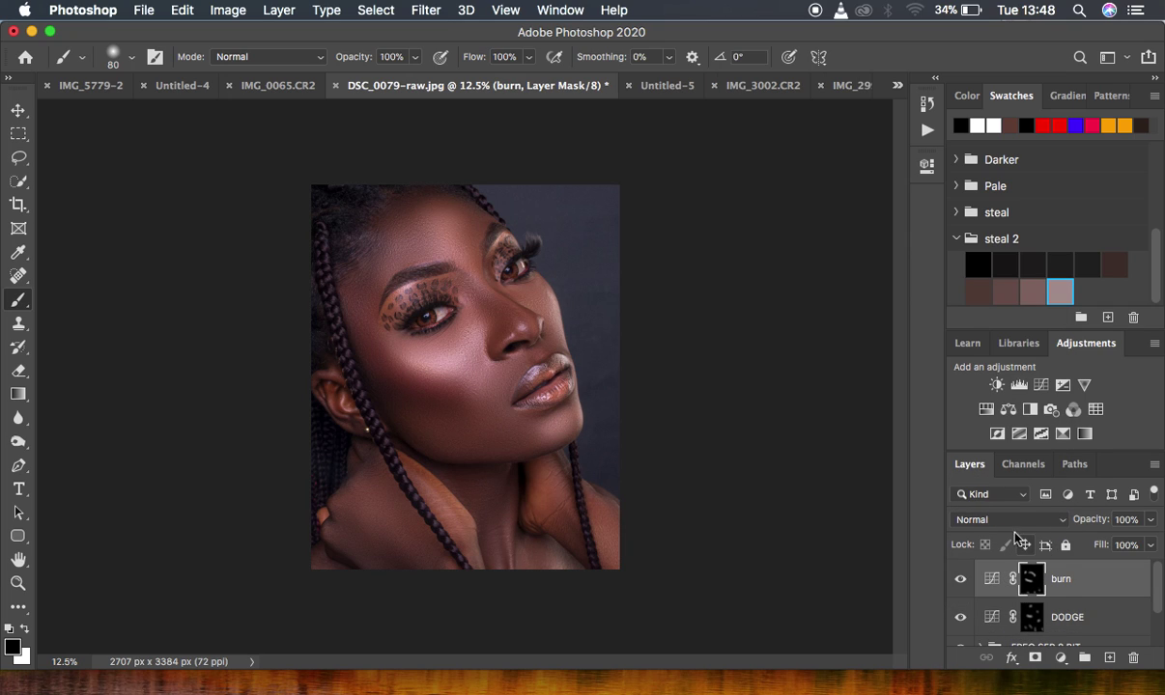
click(1004, 520)
mouse_move(1000, 689)
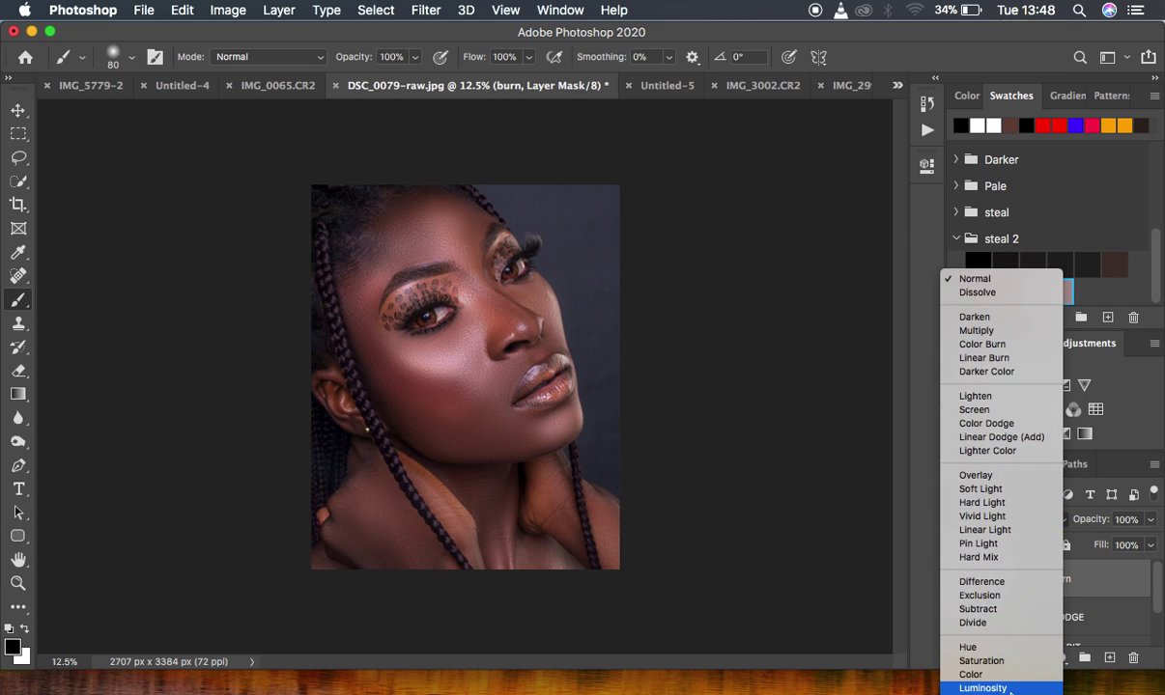
click(980, 623)
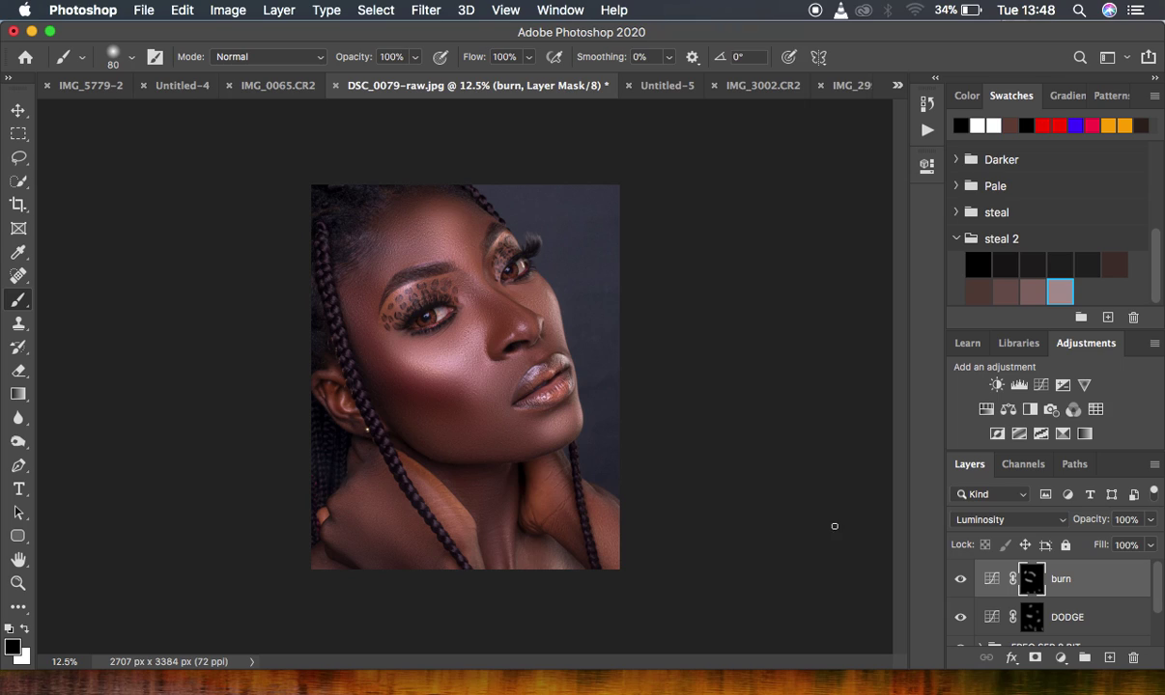
shift+click(1119, 625)
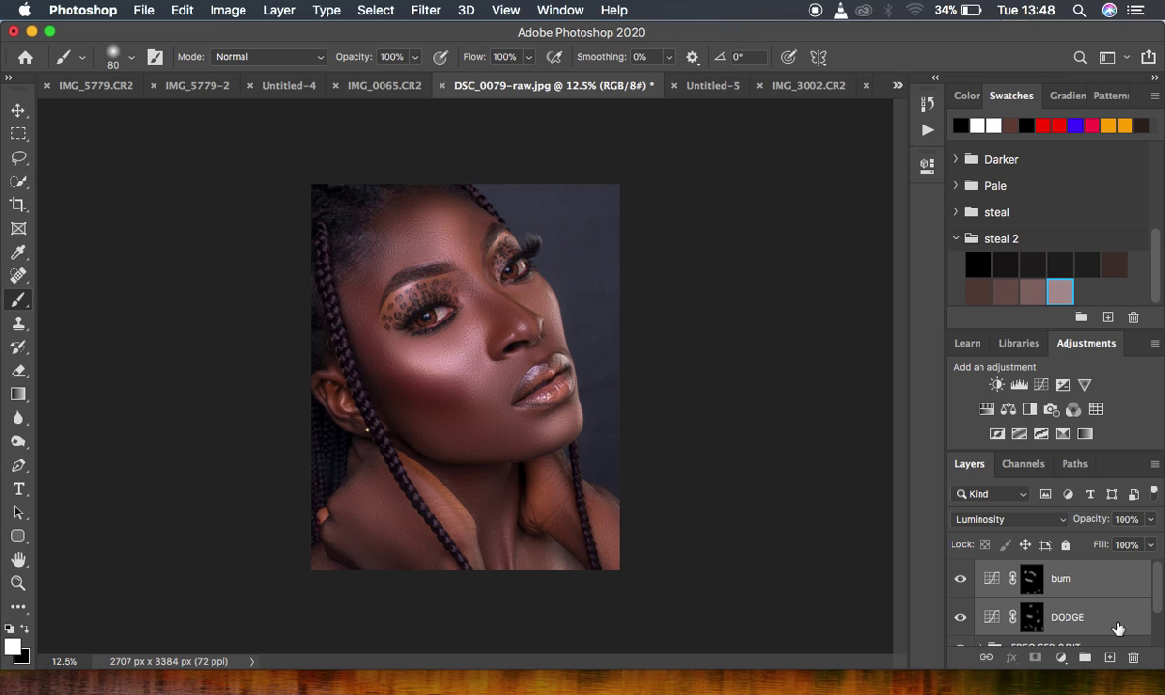
Step: Group the DODGE and burn layers and name the group 'dodge and burn'
key(super+g)
double_click(1029, 571)
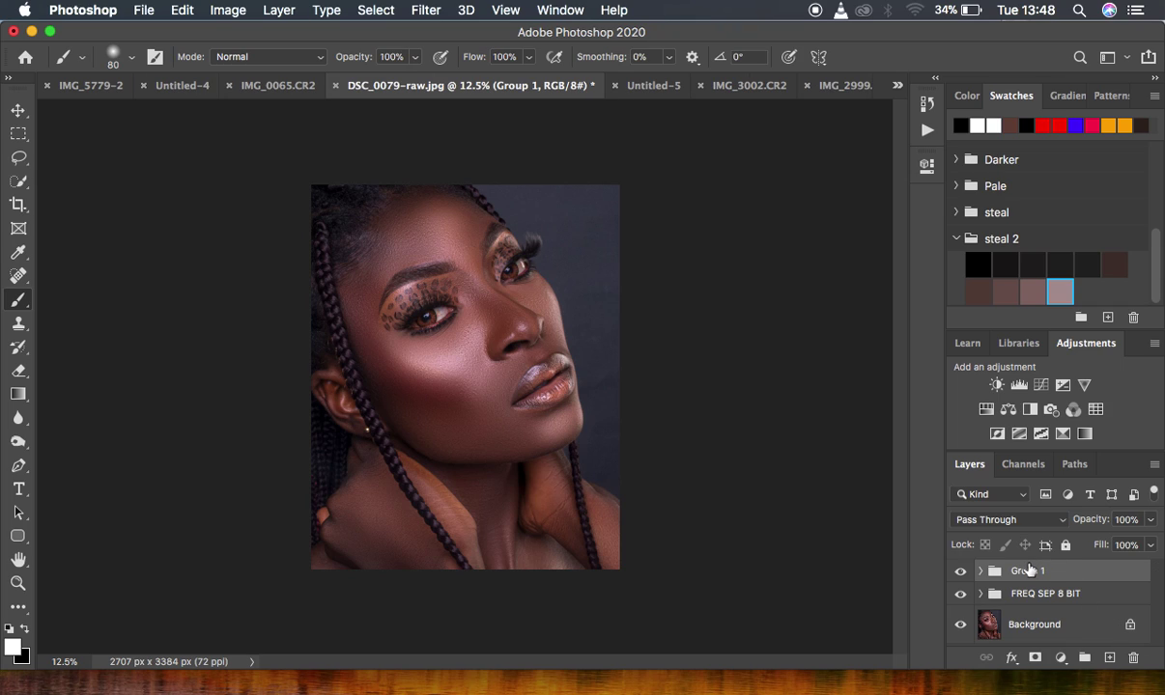
text(dodge and burn)
key(Return)
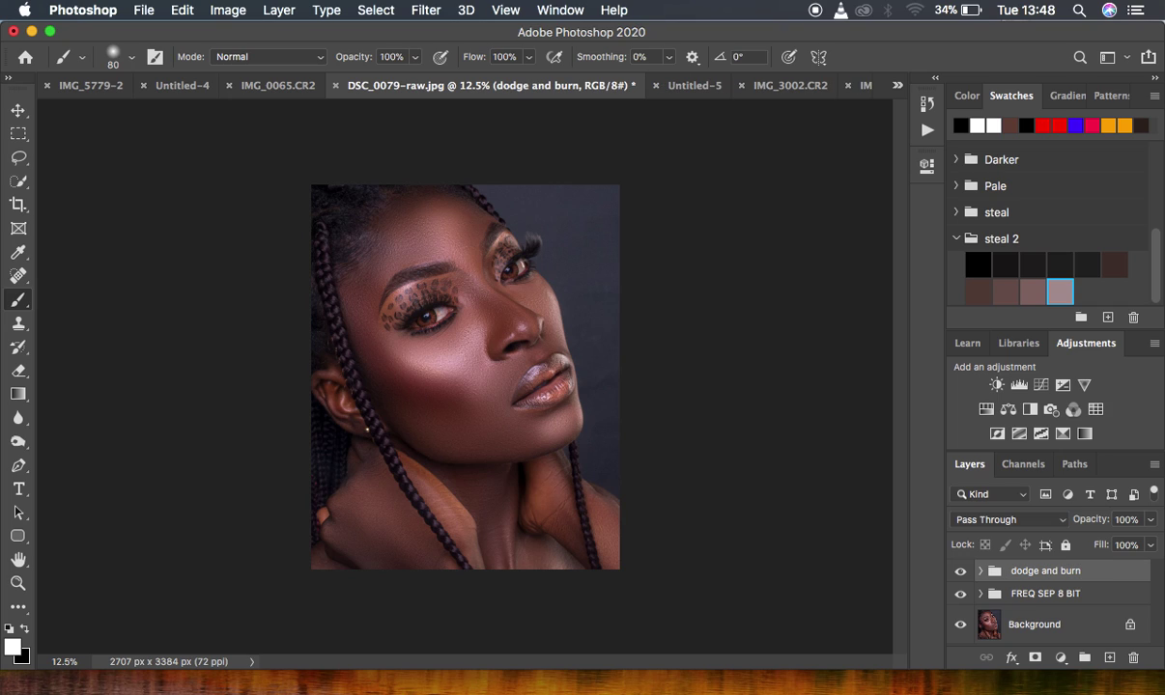
Step: Toggle the group's visibility to compare before and after, then set its opacity to 80%
click(959, 573)
click(960, 573)
click(960, 573)
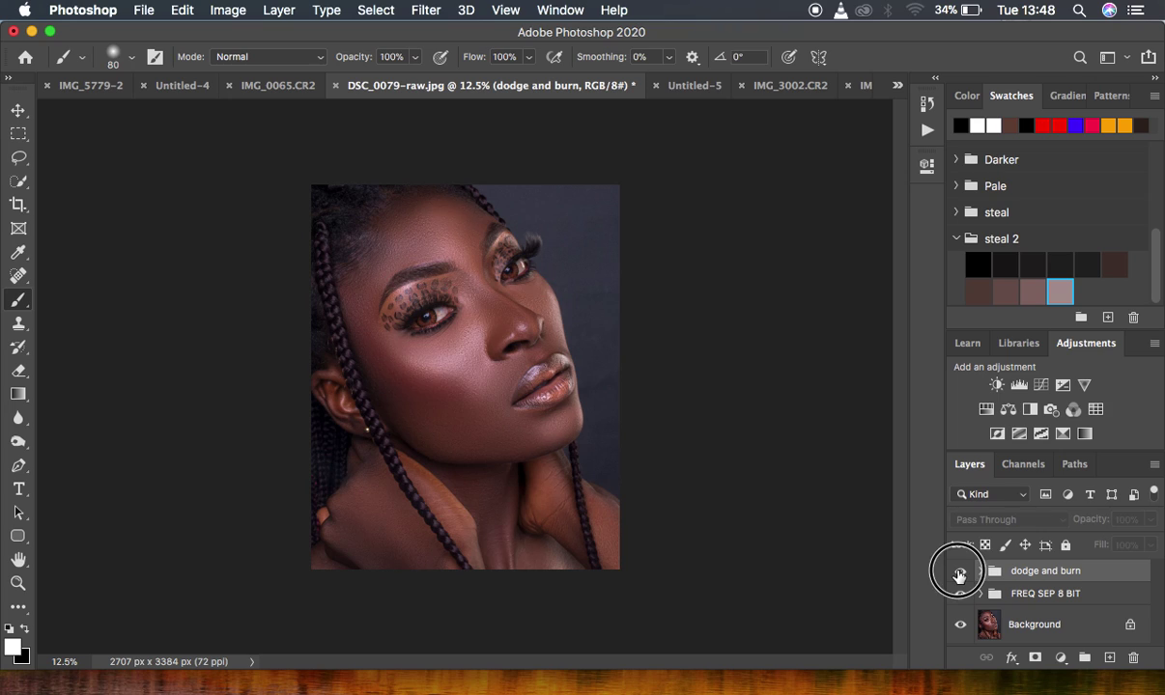
click(960, 573)
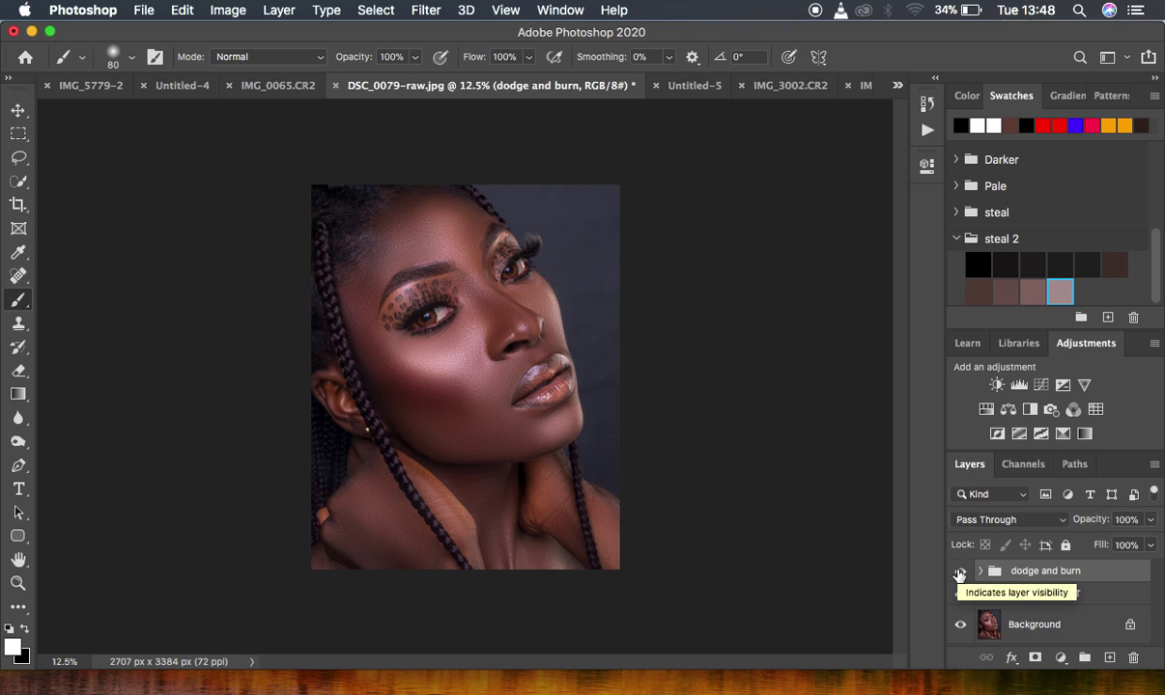
click(1150, 520)
mouse_move(1148, 543)
mouse_down()
mouse_move(1134, 542)
mouse_move(1144, 538)
mouse_up()
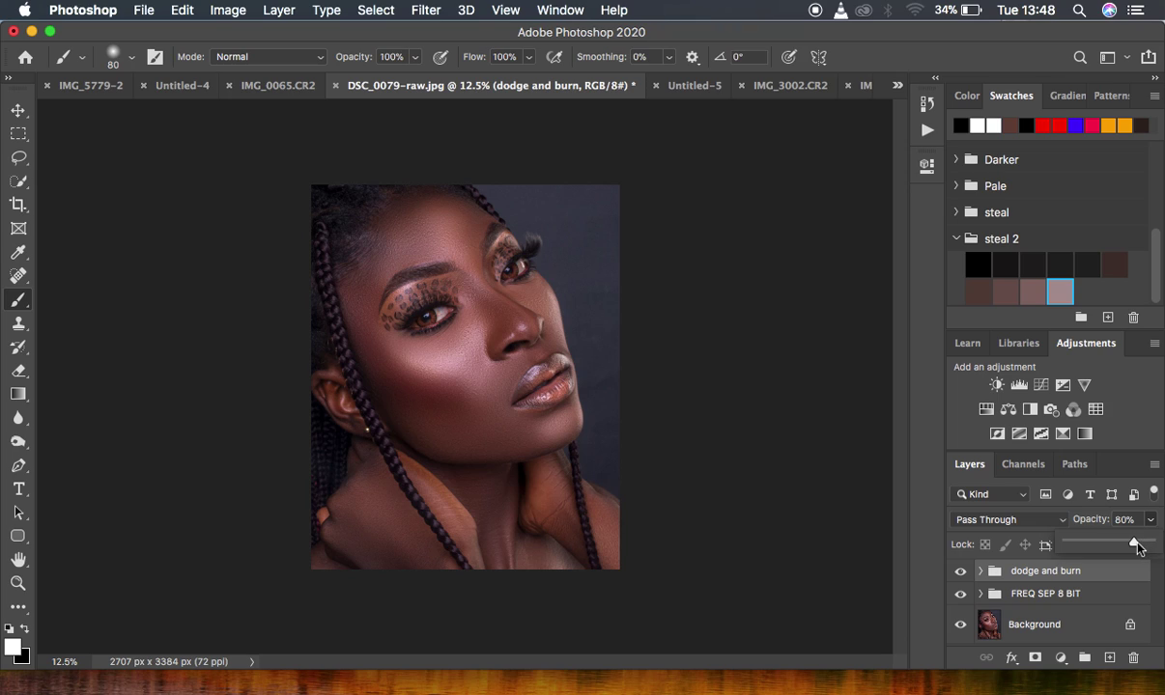